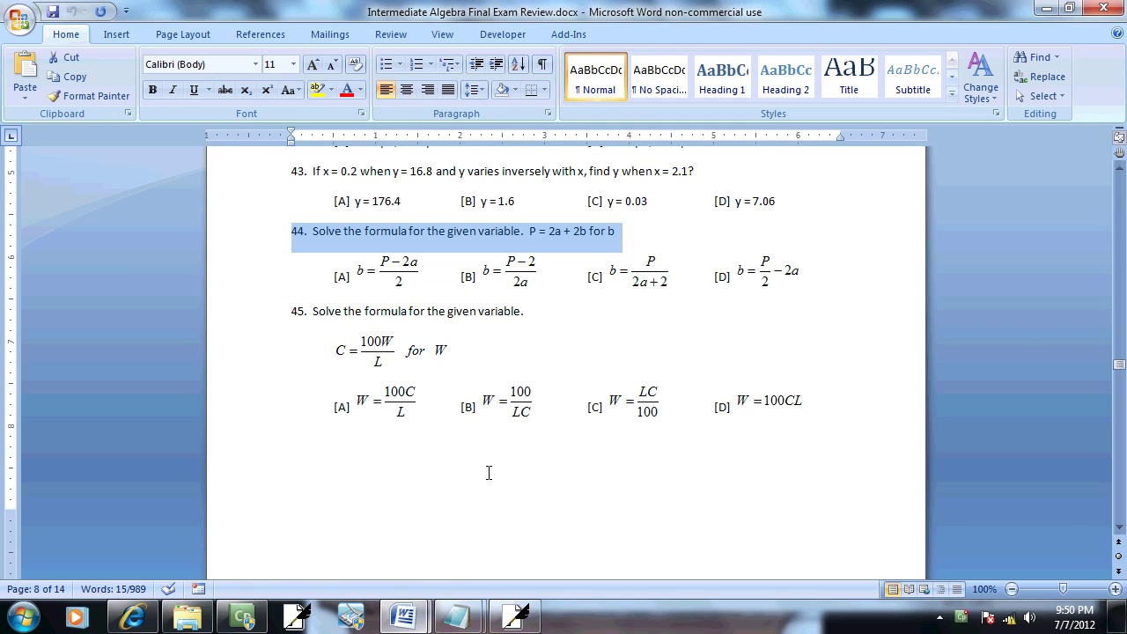
Bring up the Document2 window showing the Variation Problems steps list
key(alt+Tab)
key(alt+Tab)
key(alt+Tab)
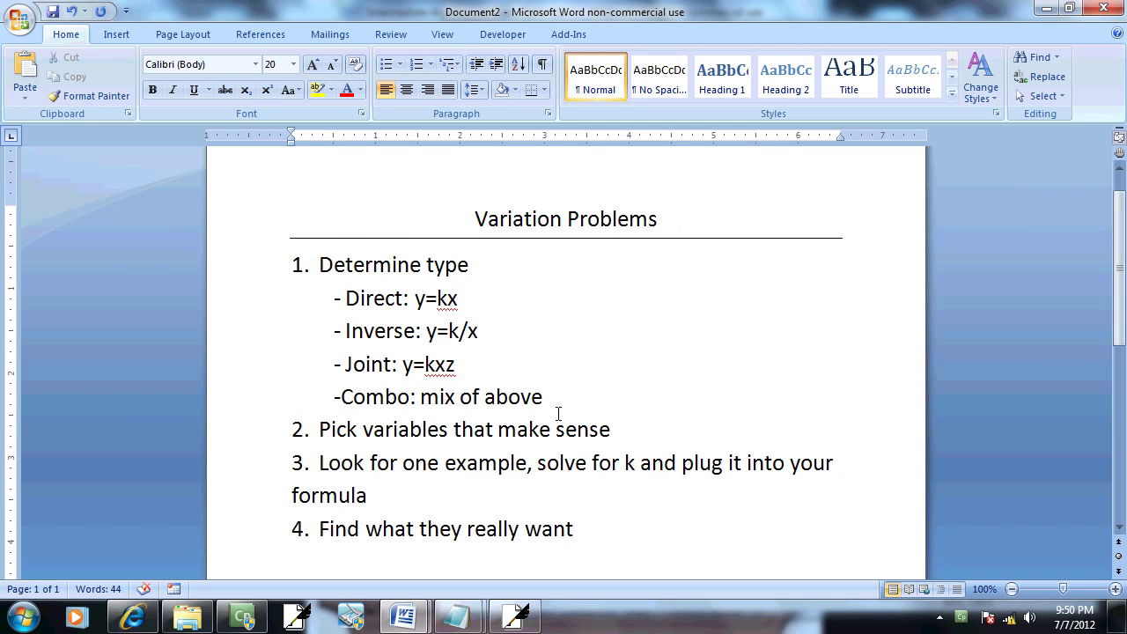
Replace the notes with a centered title 'Solving a Formula for a Variable' with a bottom border
key(shift+Up)
key(shift+Up)
key(shift+Up)
key(shift+Up)
key(shift+Up)
key(shift+Up)
key(shift+Up)
key(shift+Up)
key(shift+Up)
key(BackSpace)
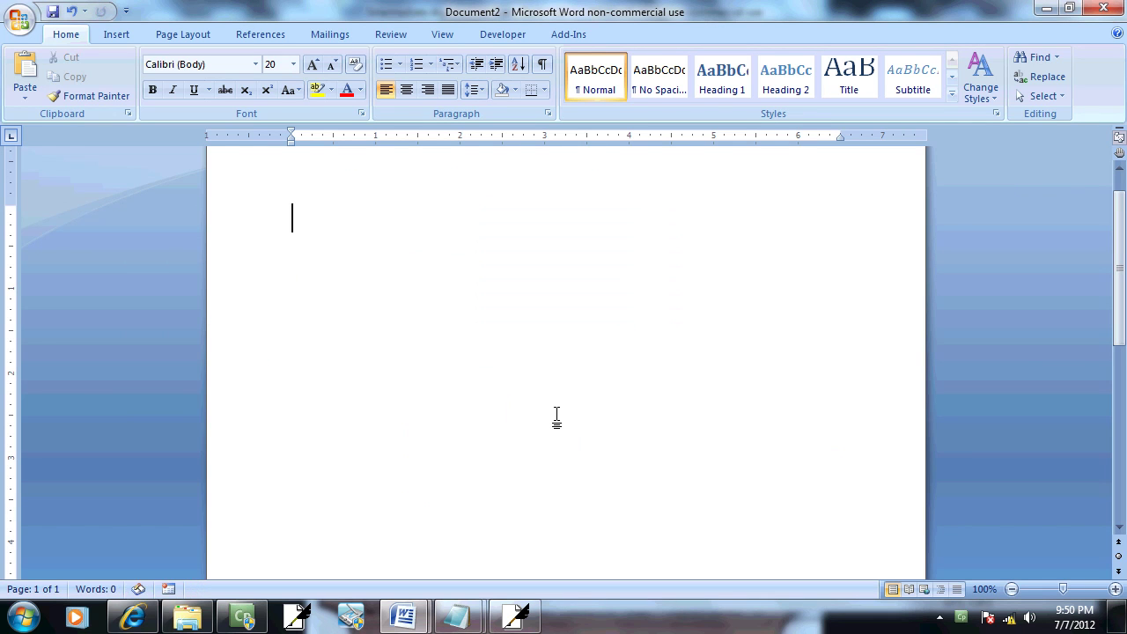
text(Solving a)
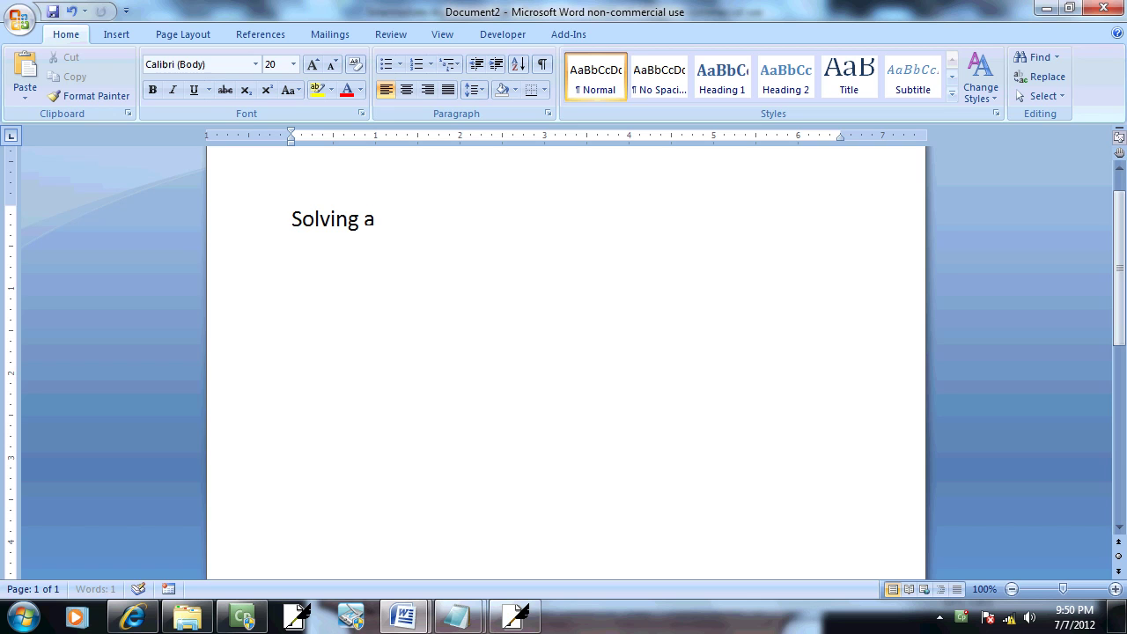
text( Formula for a)
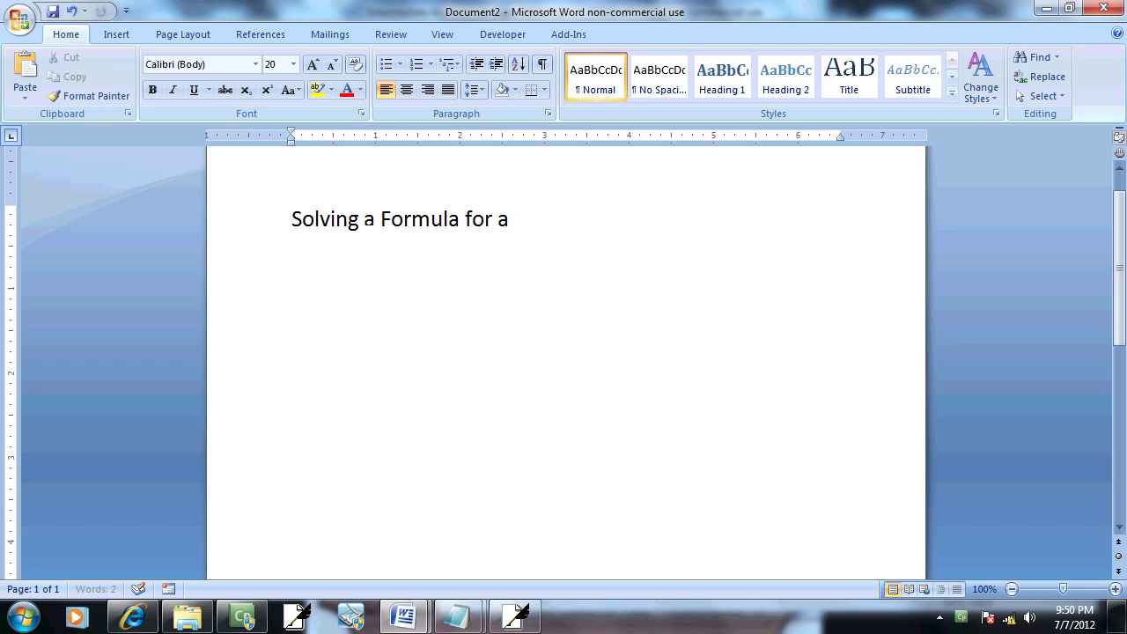
text( Variable)
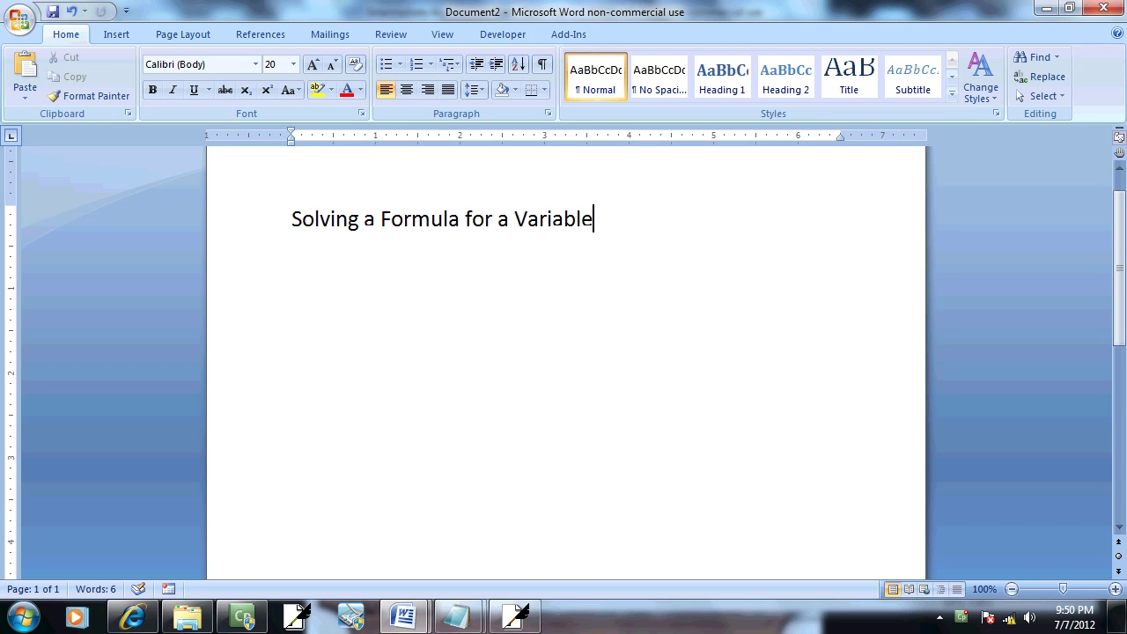
click(244, 221)
click(406, 90)
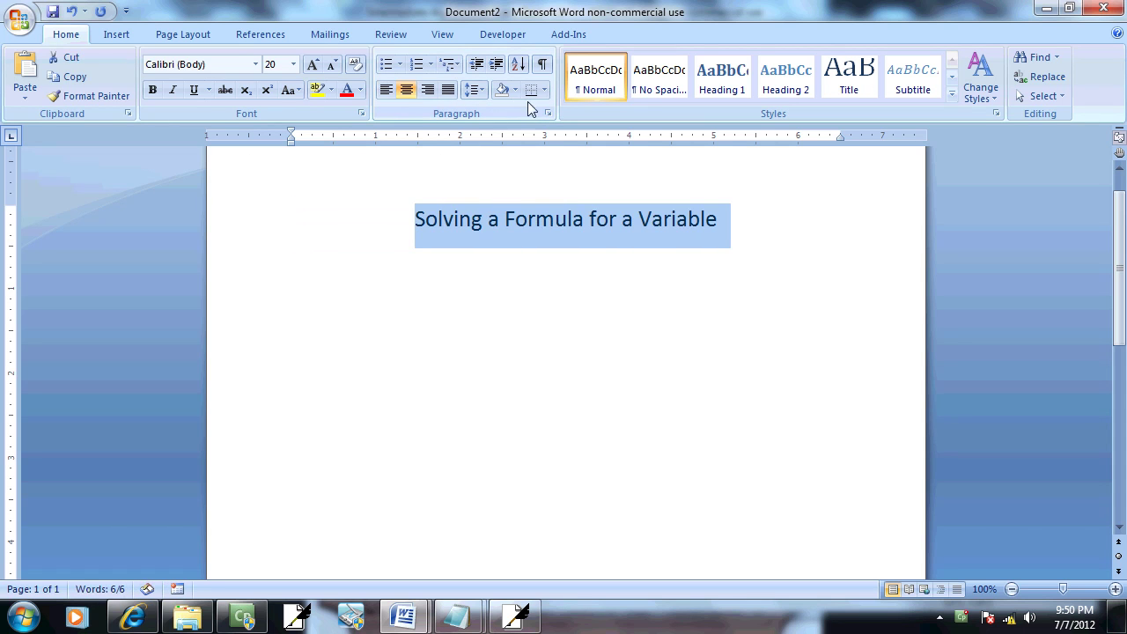
click(530, 90)
click(378, 276)
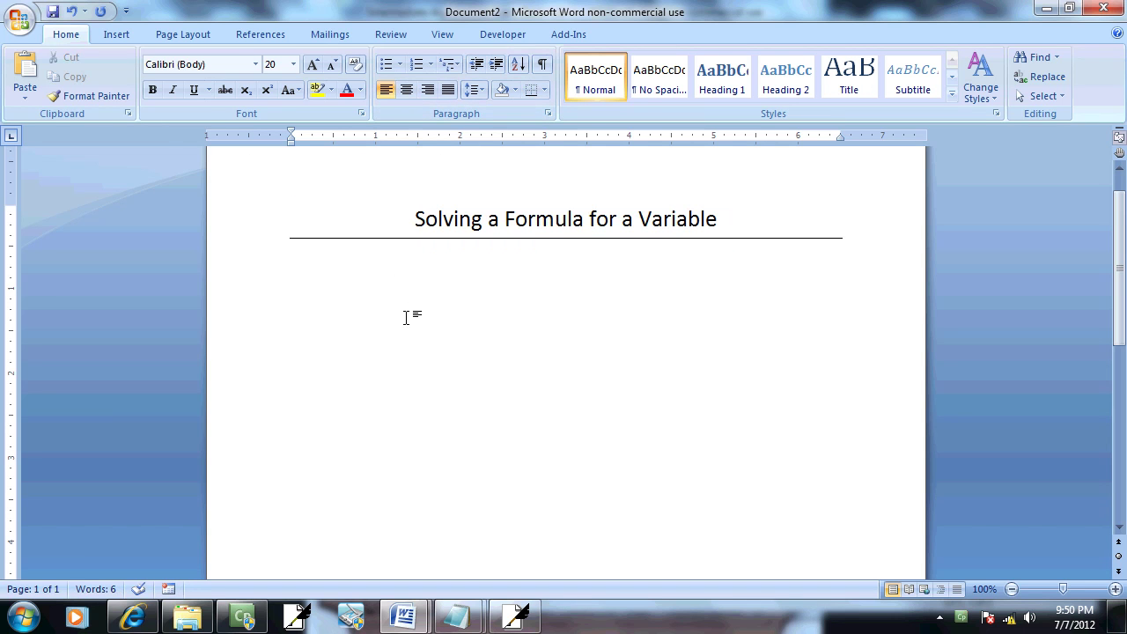
Type the combine-like-terms note, then step 1 (remove parentheses) and step 2 (clear fractions via LCM)
text(Note: at any step)
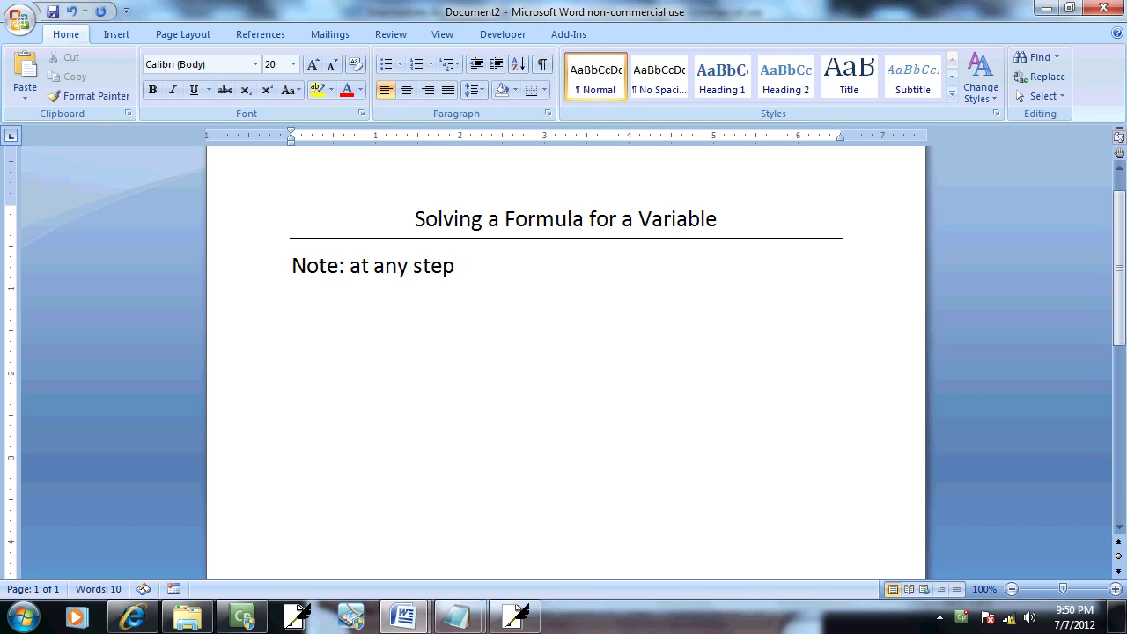
text( combine li)
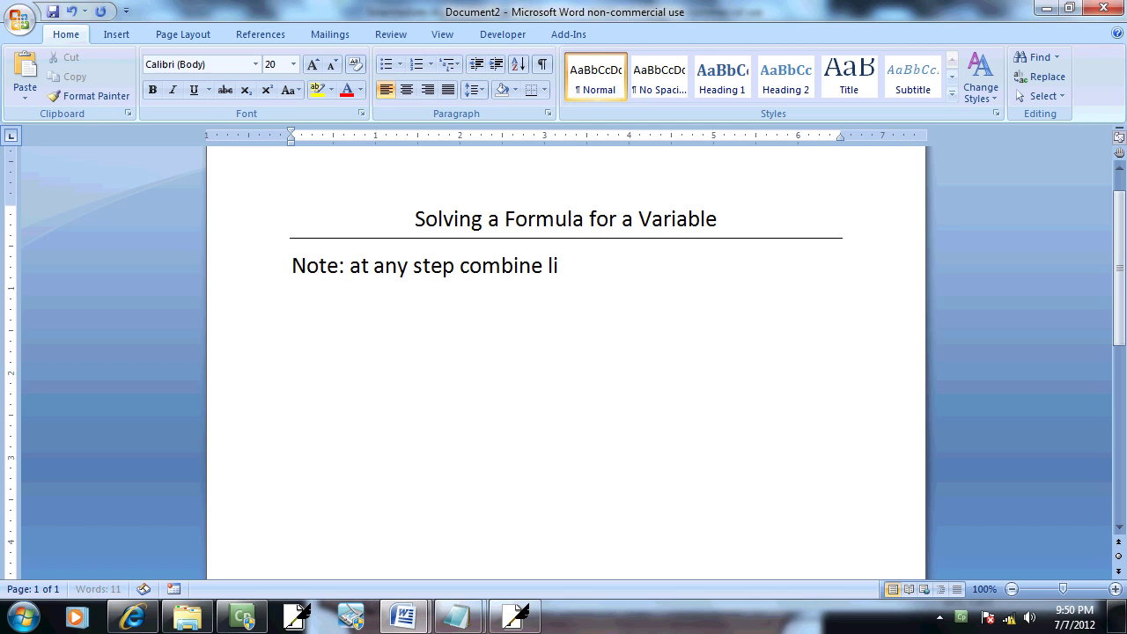
text(ke terms and com)
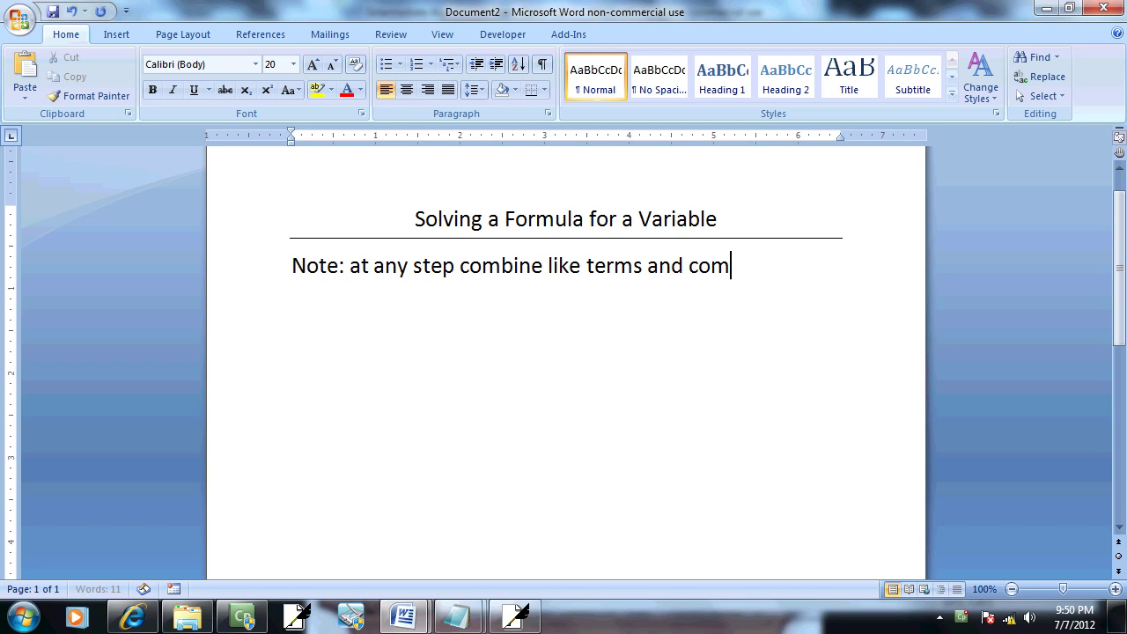
text(bine numbers)
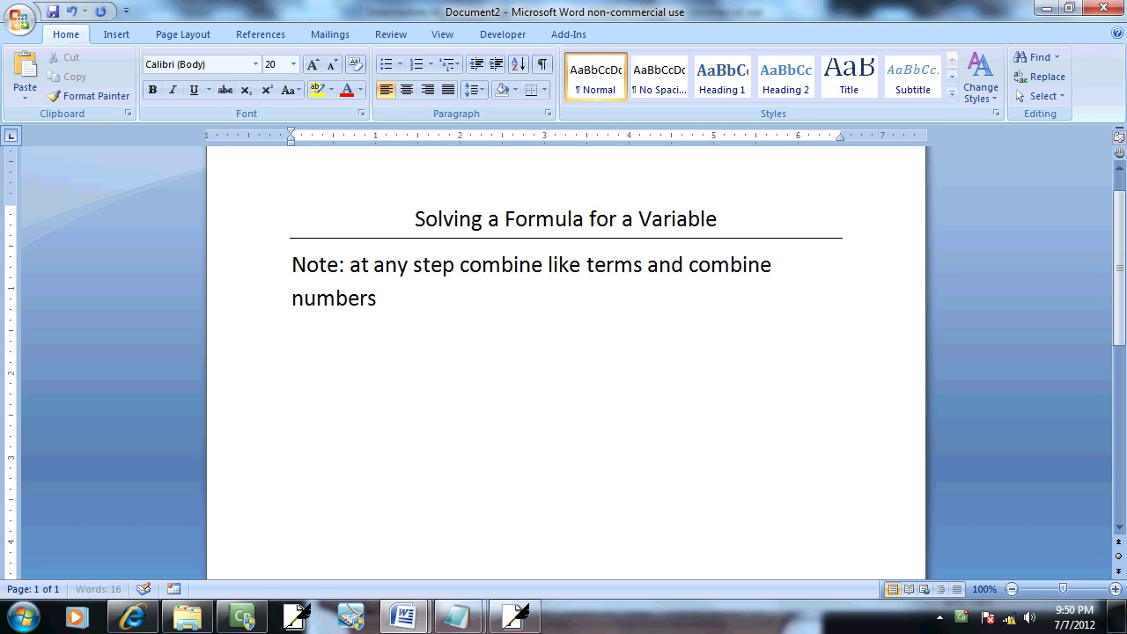
key(Return)
text(1. Get rid of parent)
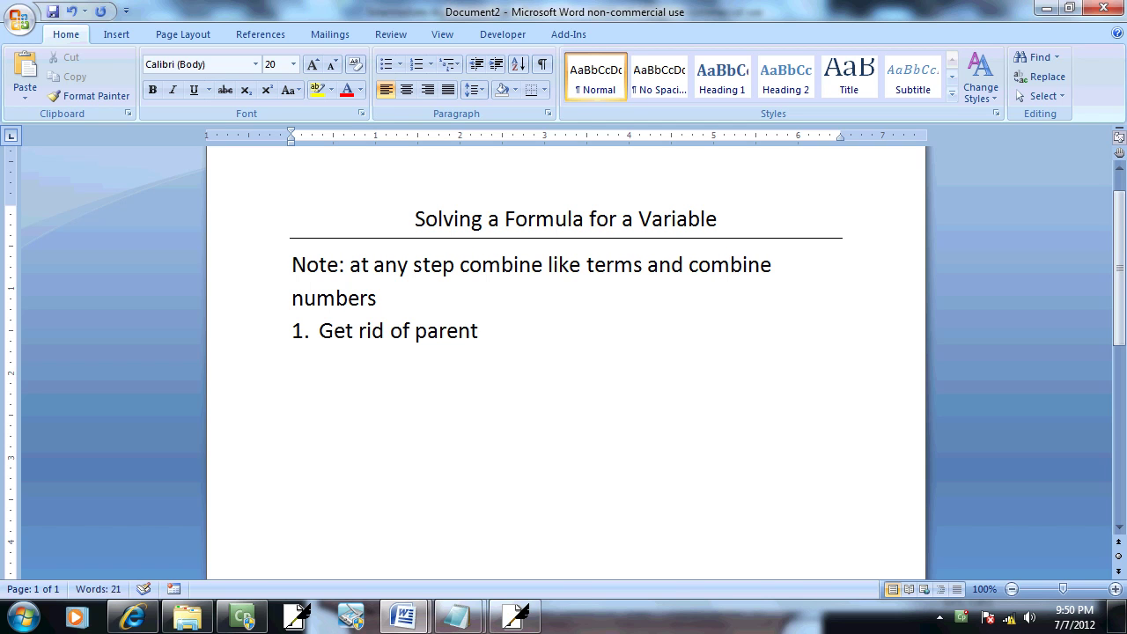
text(hesis ()
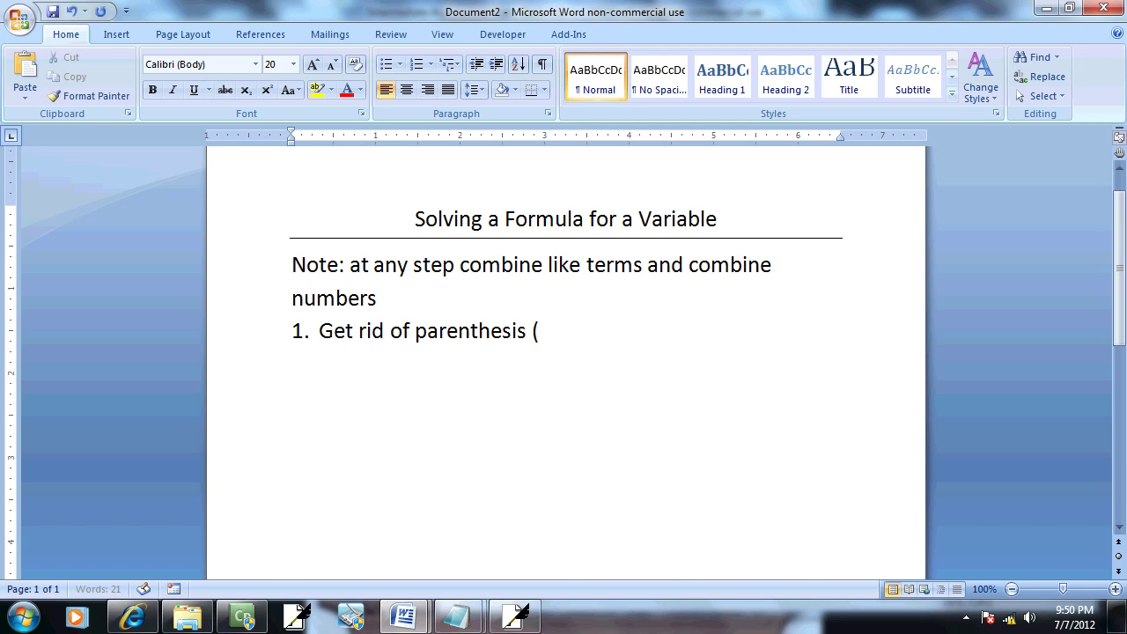
text(via dist. prop.))
key(Return)
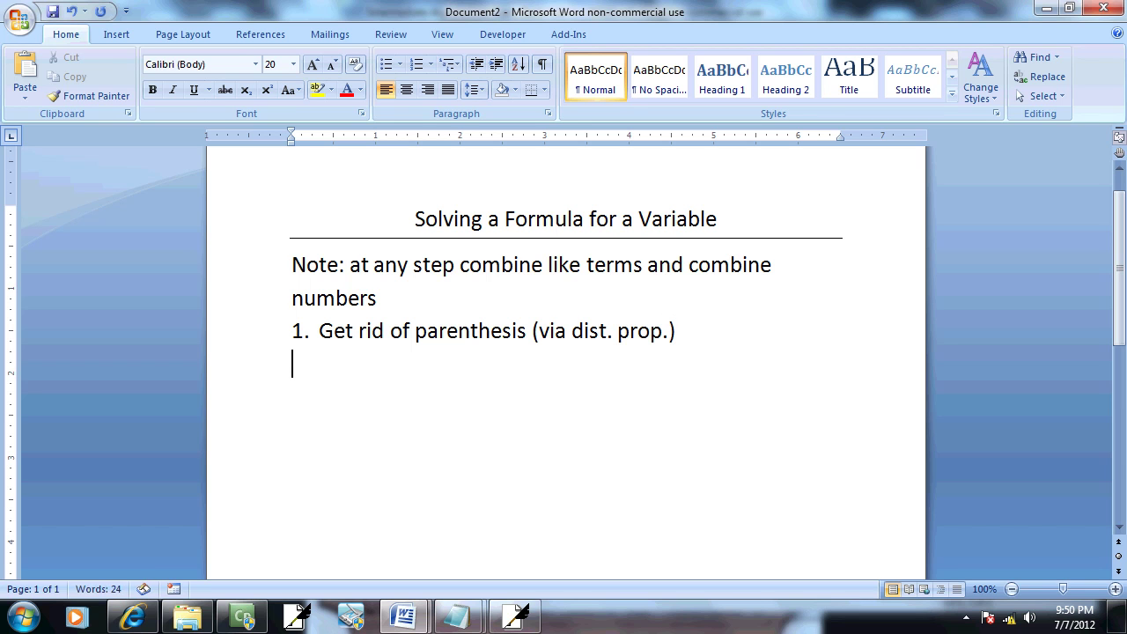
text(2. Get rid)
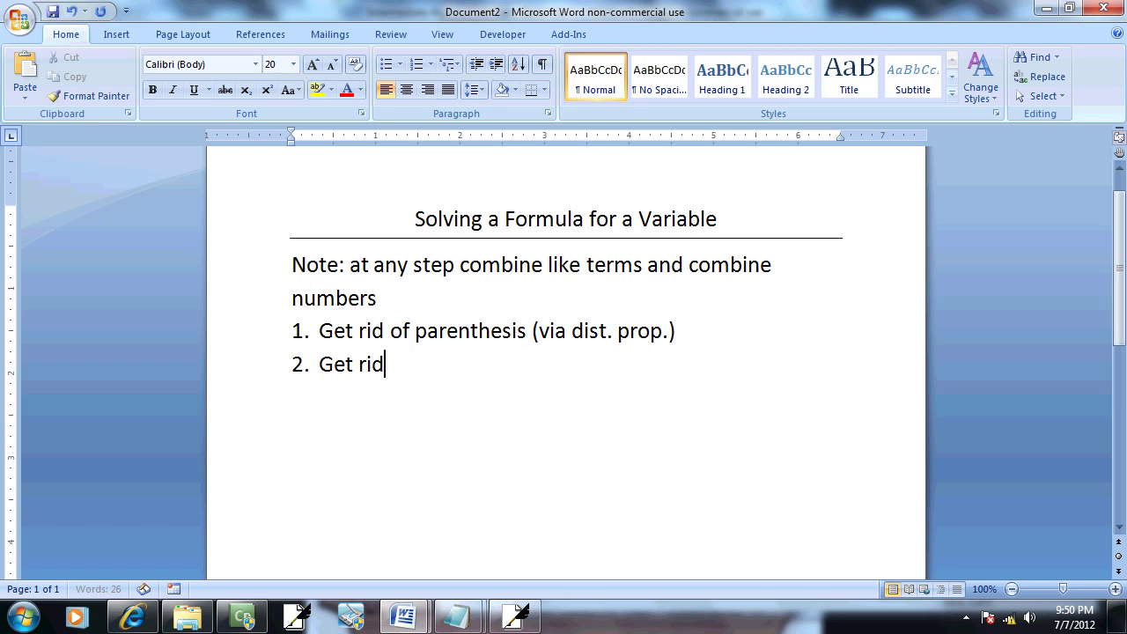
text( of fractions)
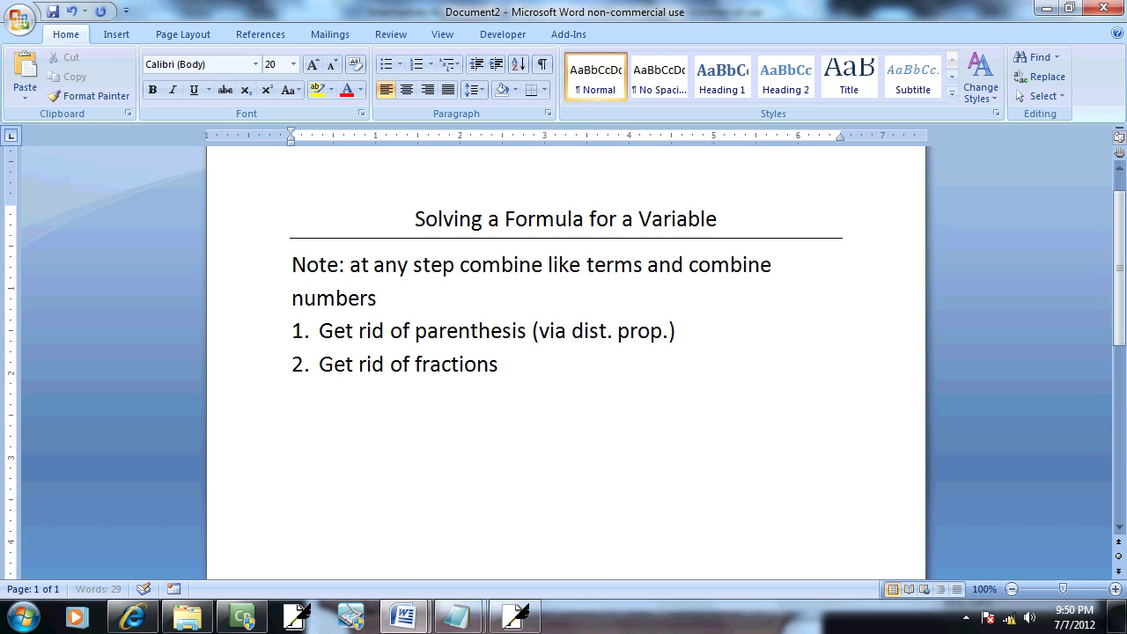
text( (multip)
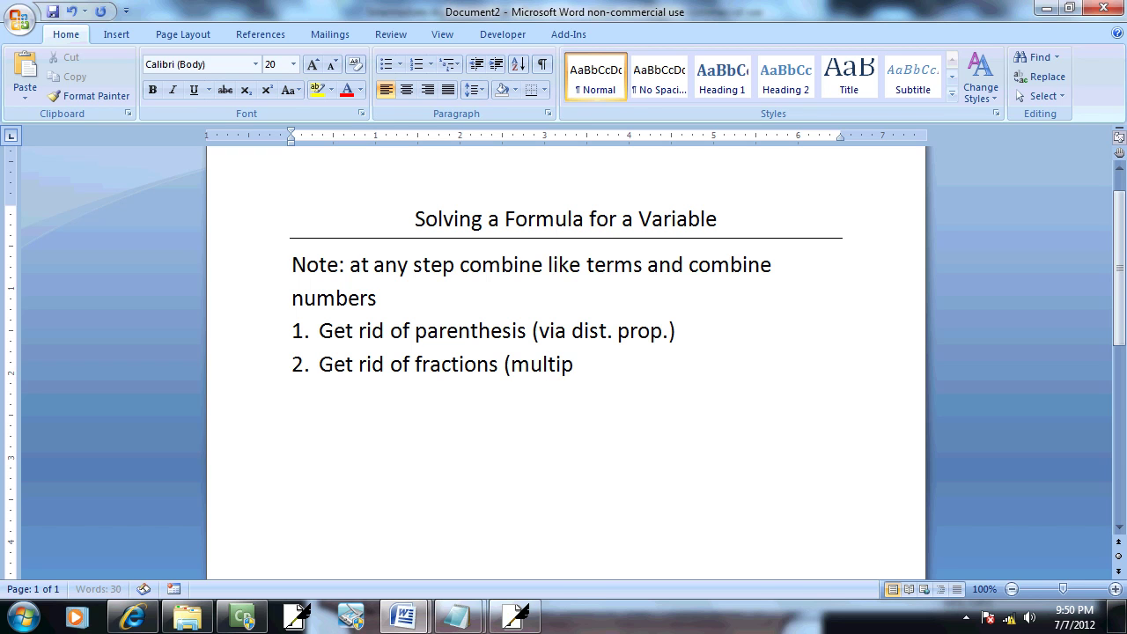
text(ly everything by)
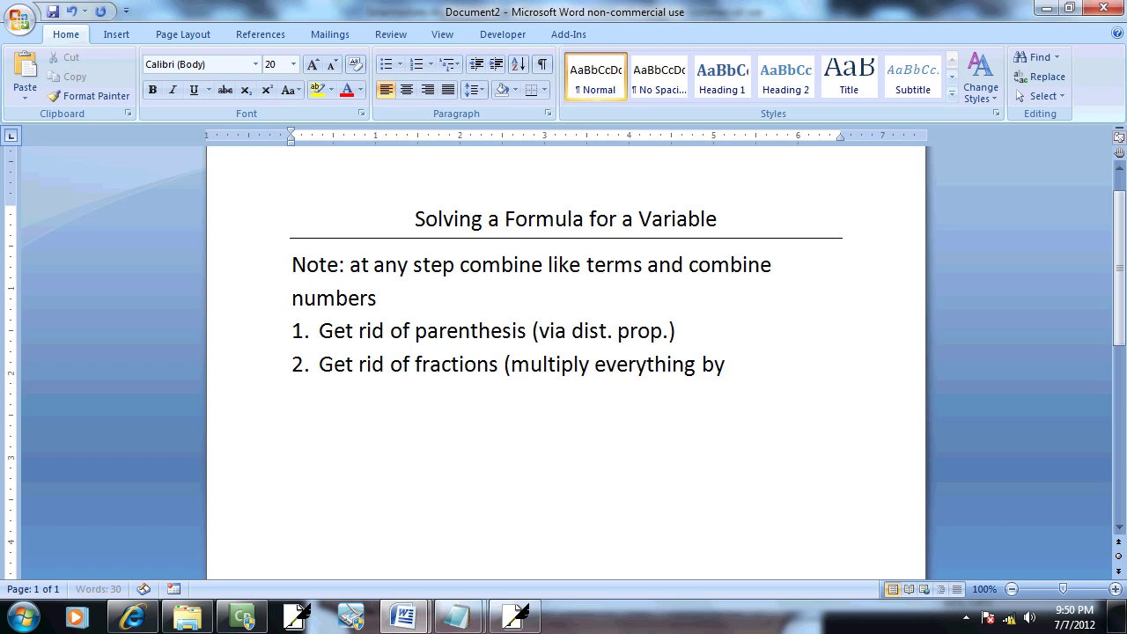
text( the LCM of a)
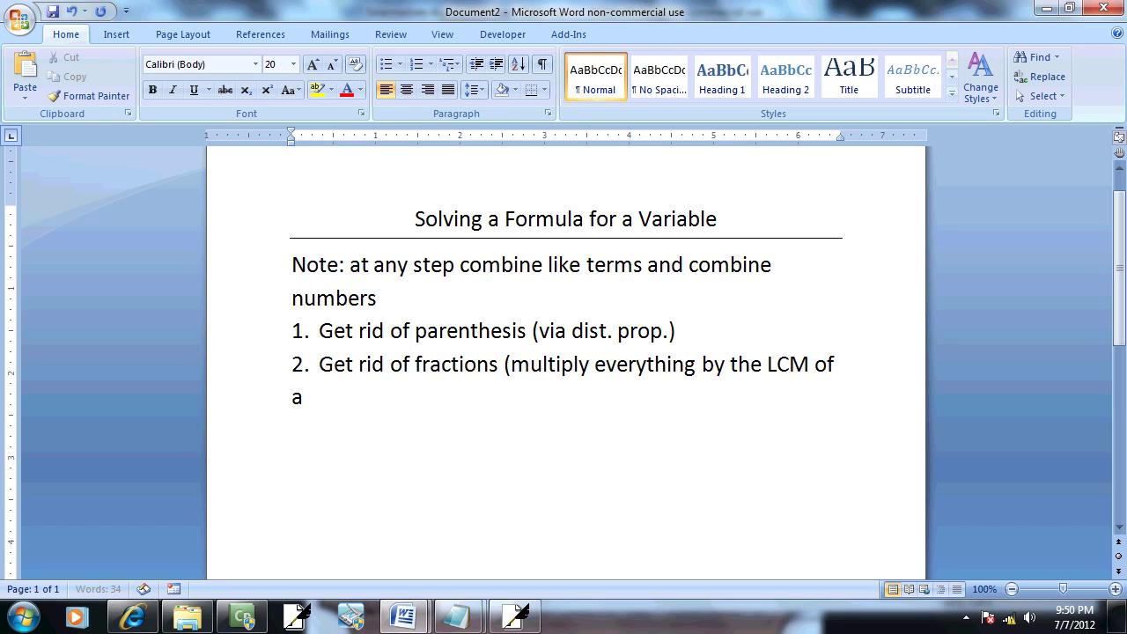
text(ll denomin)
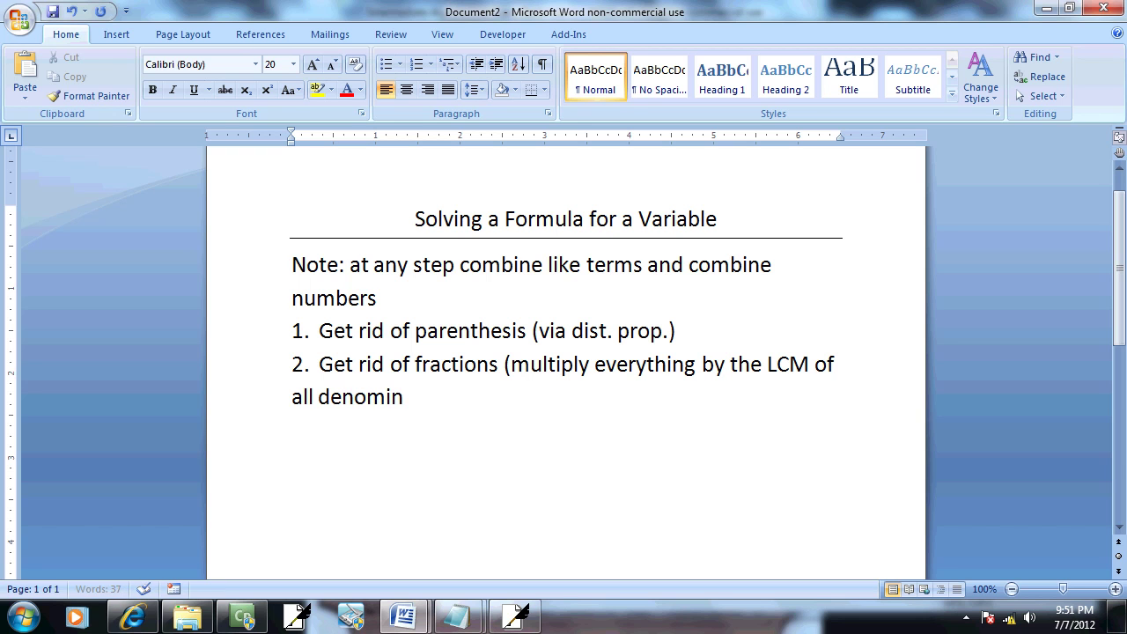
text(ators))
Add step 3 on isolating the variable and the step dividing by its coefficient
key(Return)
text(3. Get ev)
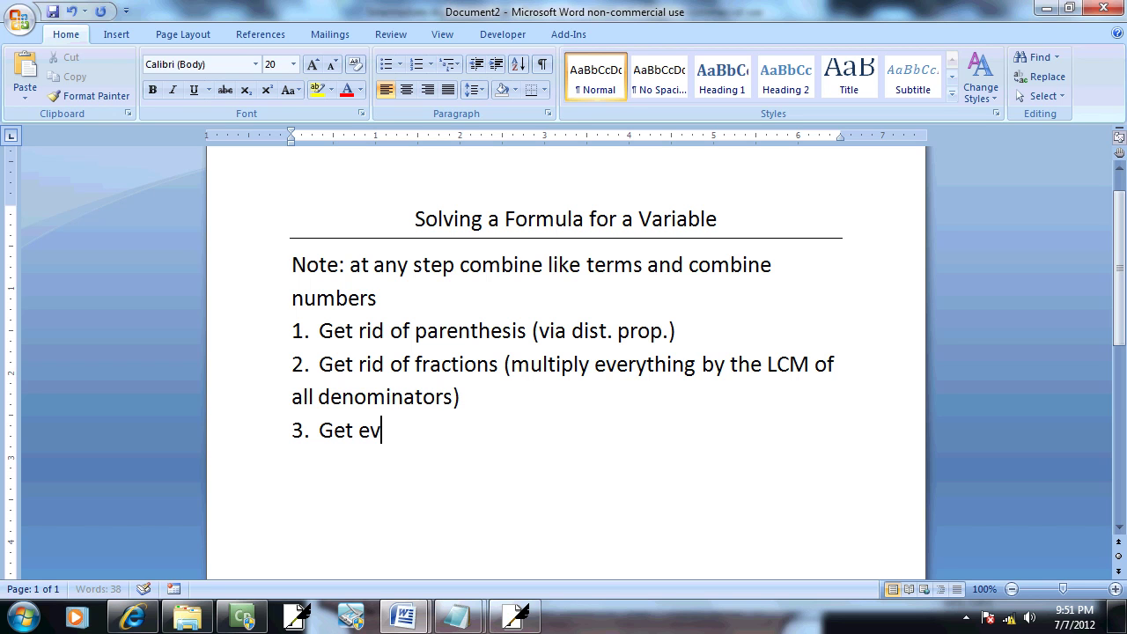
text(erything with the va)
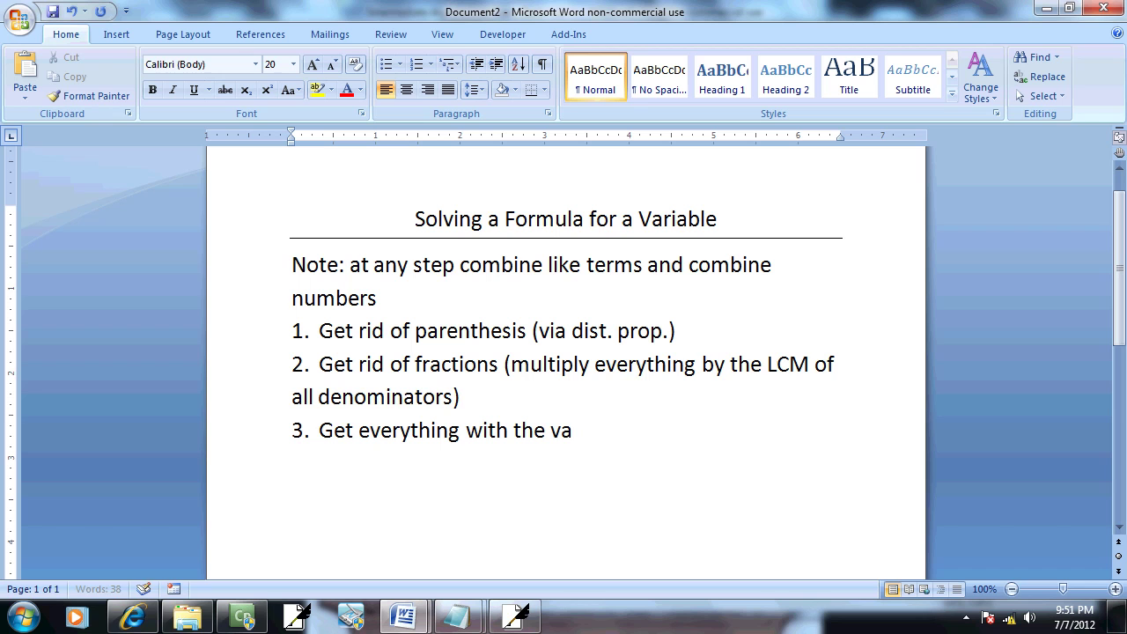
text(riable we are solving for on)
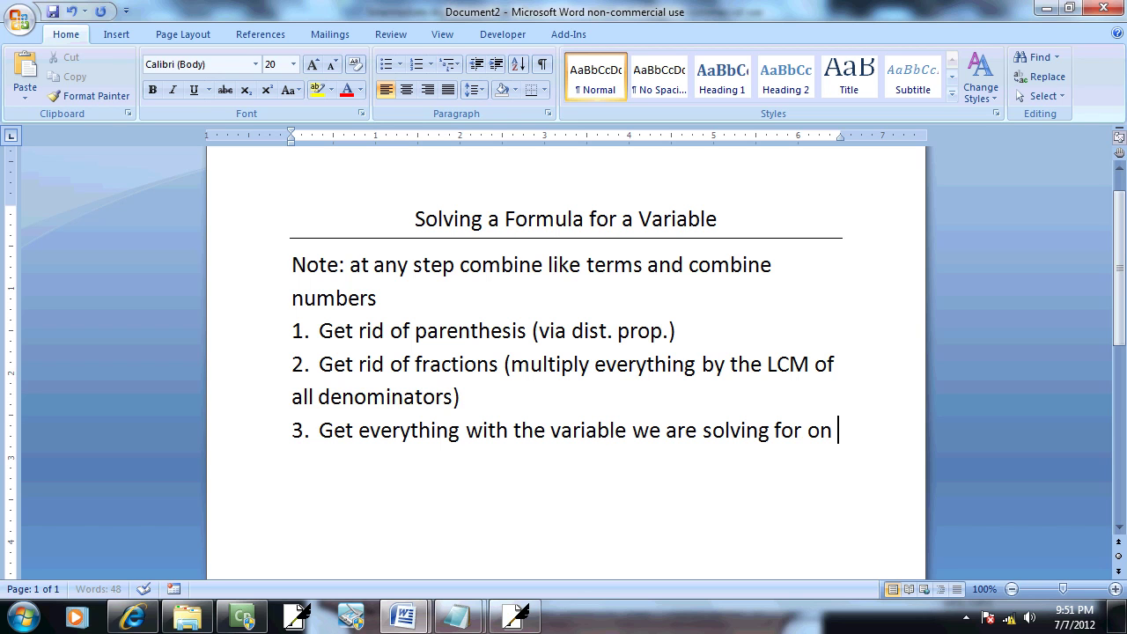
text(one side, every)
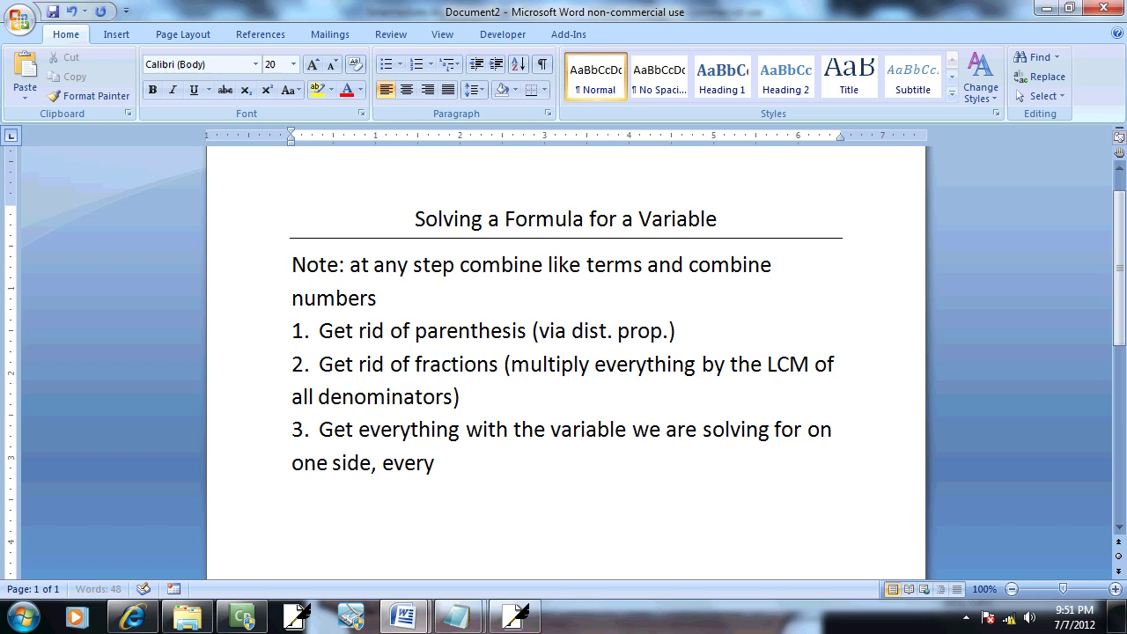
text(thing else o)
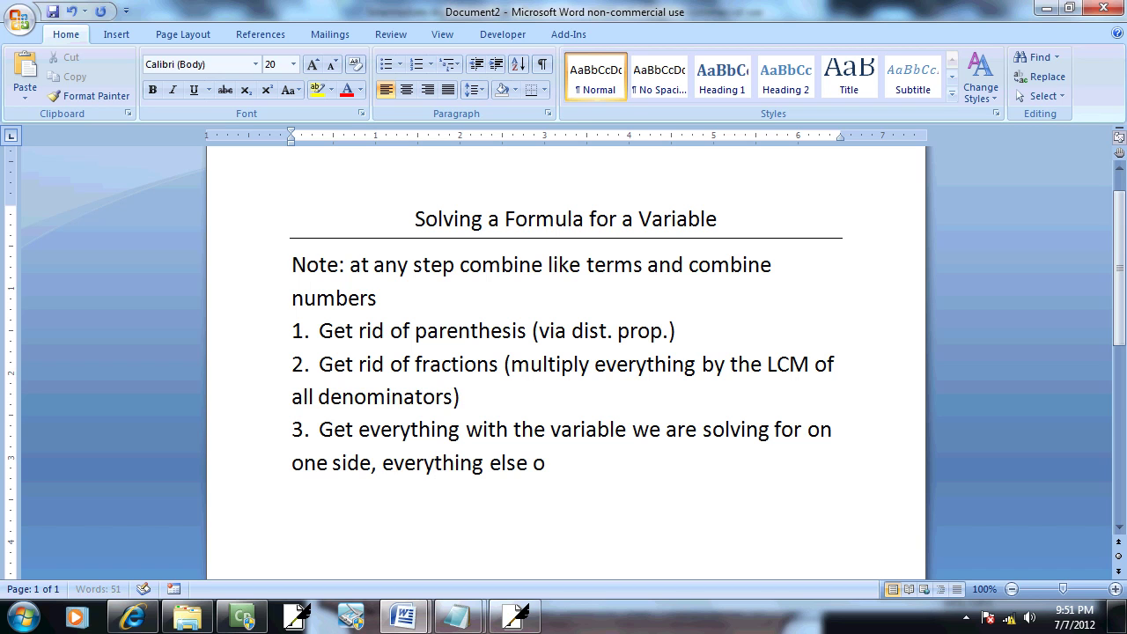
text(n the other side)
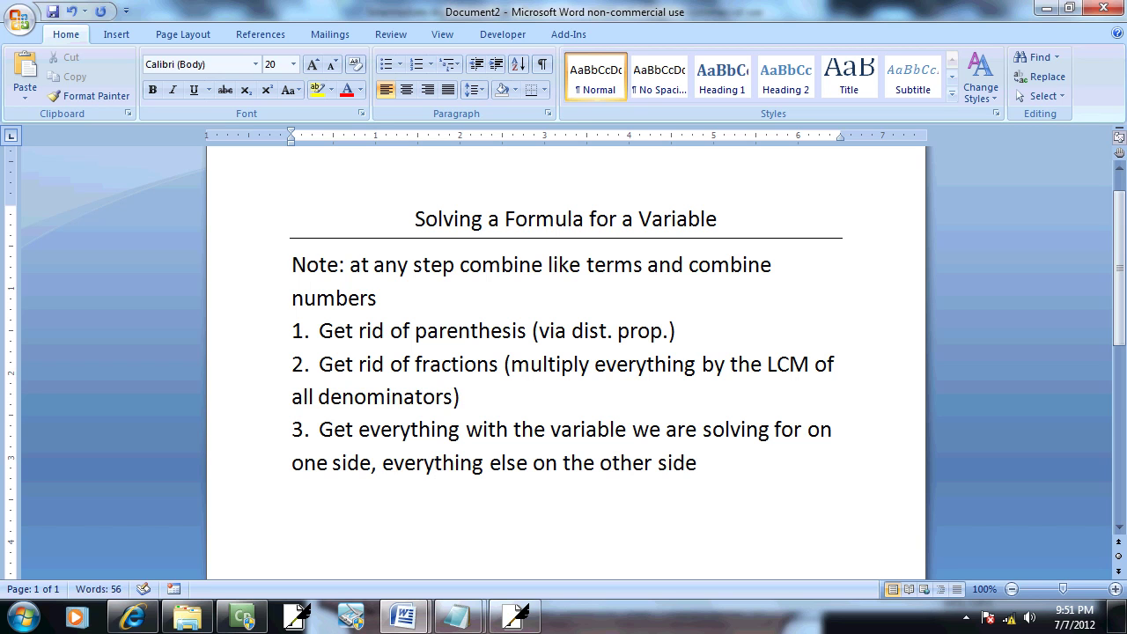
text(  If the variable)
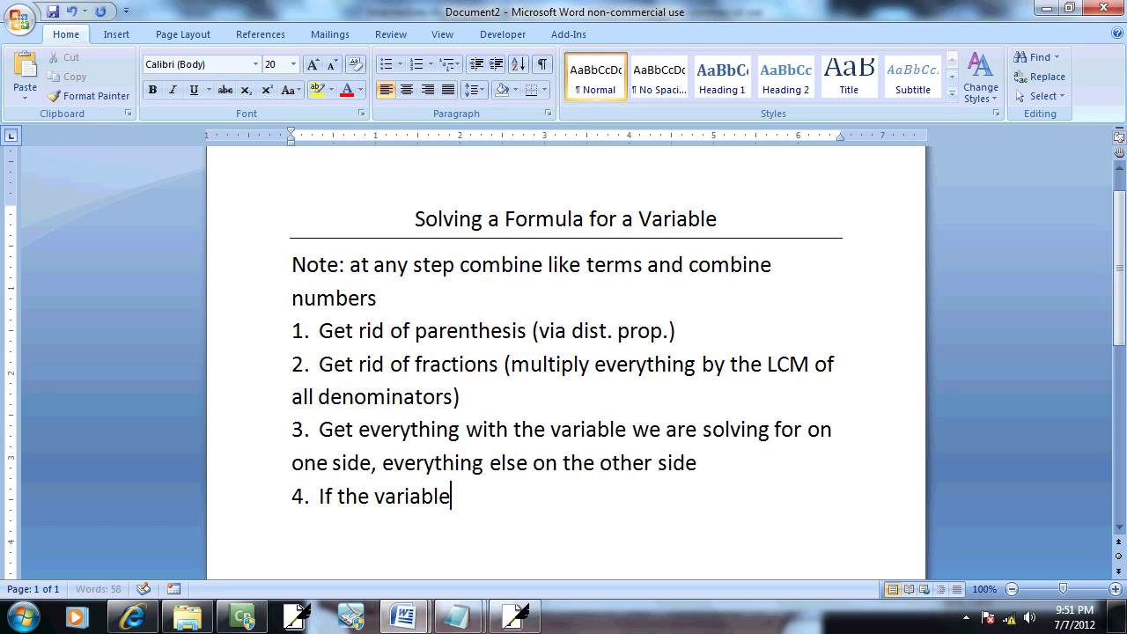
text( we are solvin)
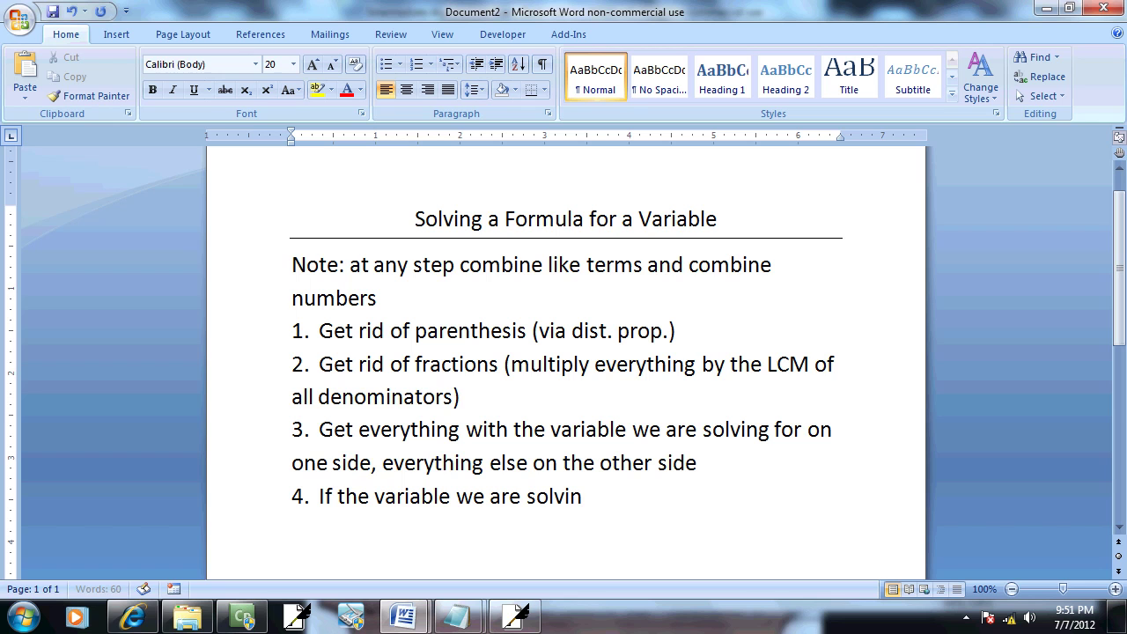
text(g for is in 2)
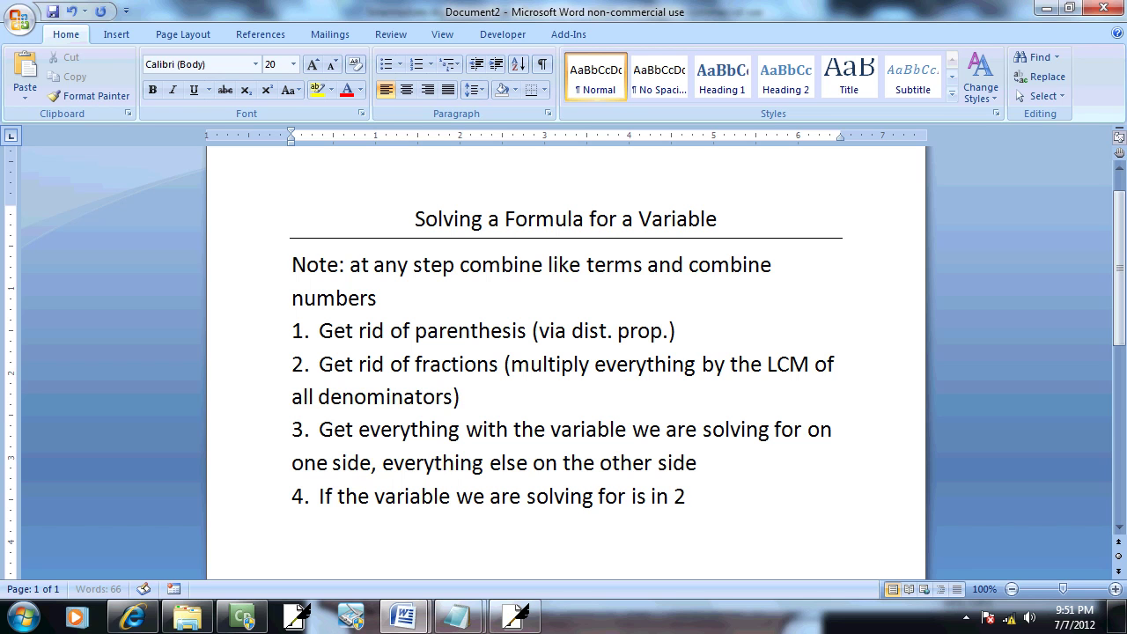
text( or more ter)
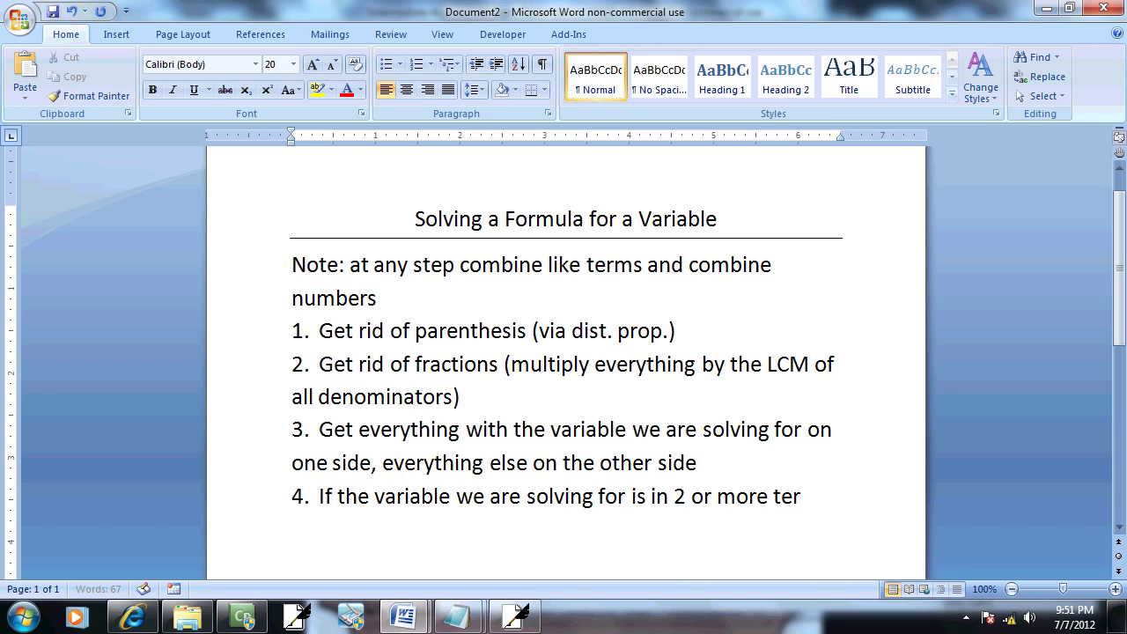
text(ms, facto)
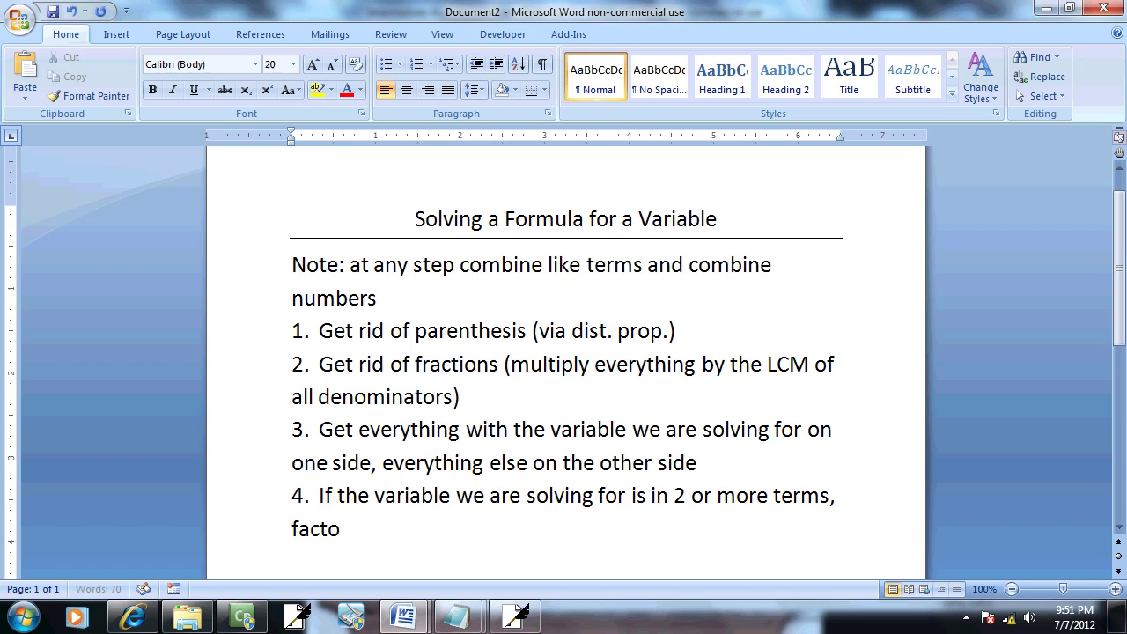
text(r it out)
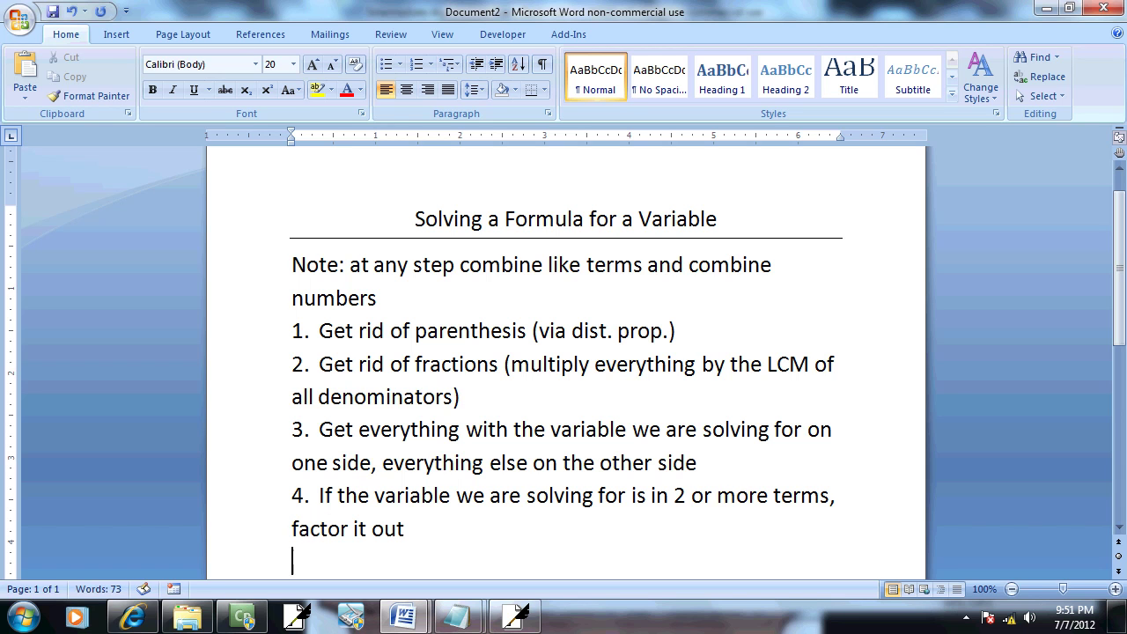
text(5.  Div)
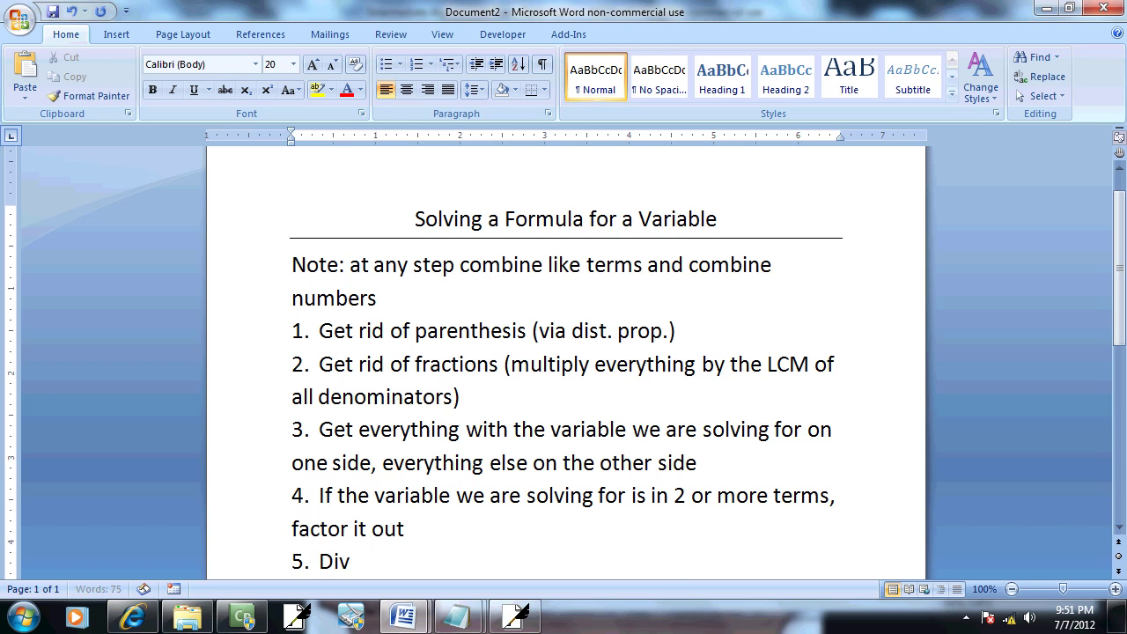
text(ide both sides what)
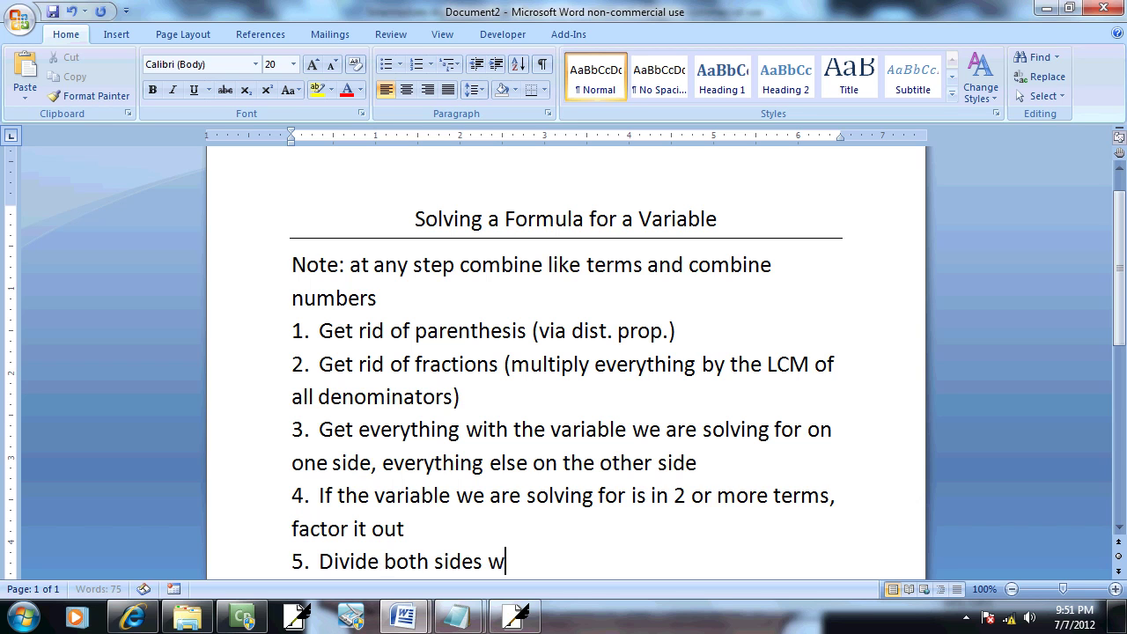
key(BackSpace)
key(BackSpace)
key(BackSpace)
key(BackSpace)
text(by what is in front)
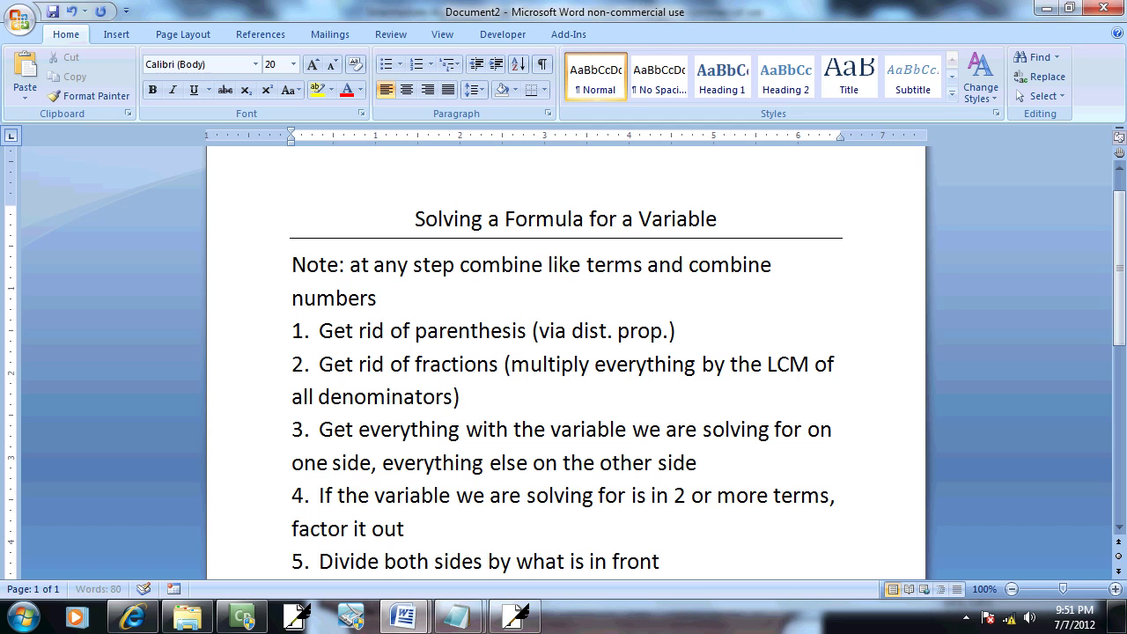
text( of/back of)
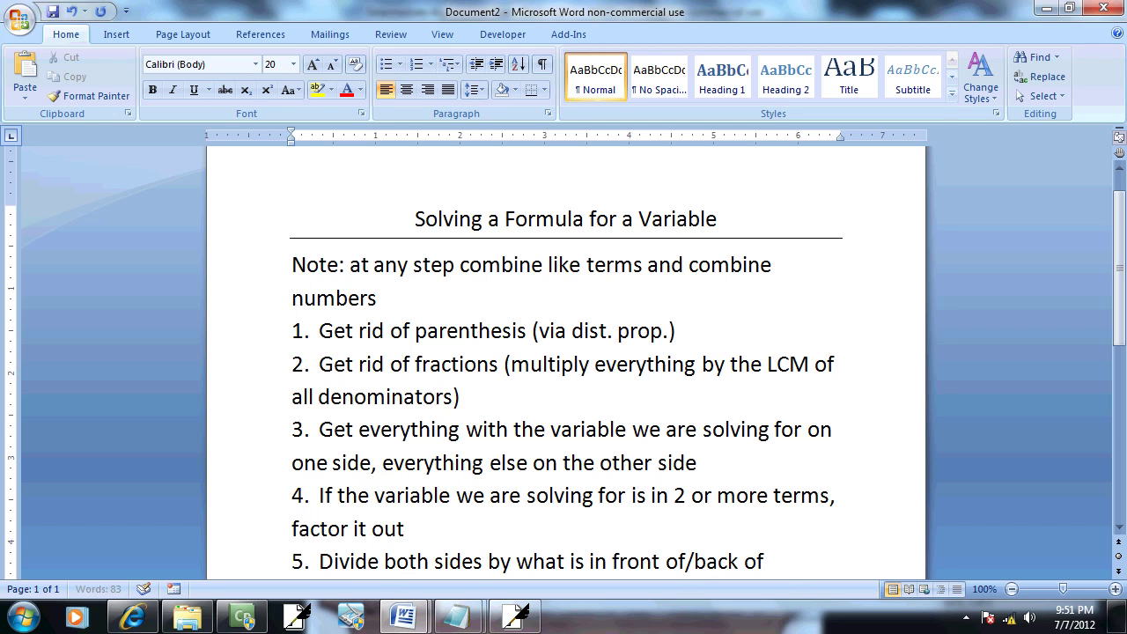
text( the variable we)
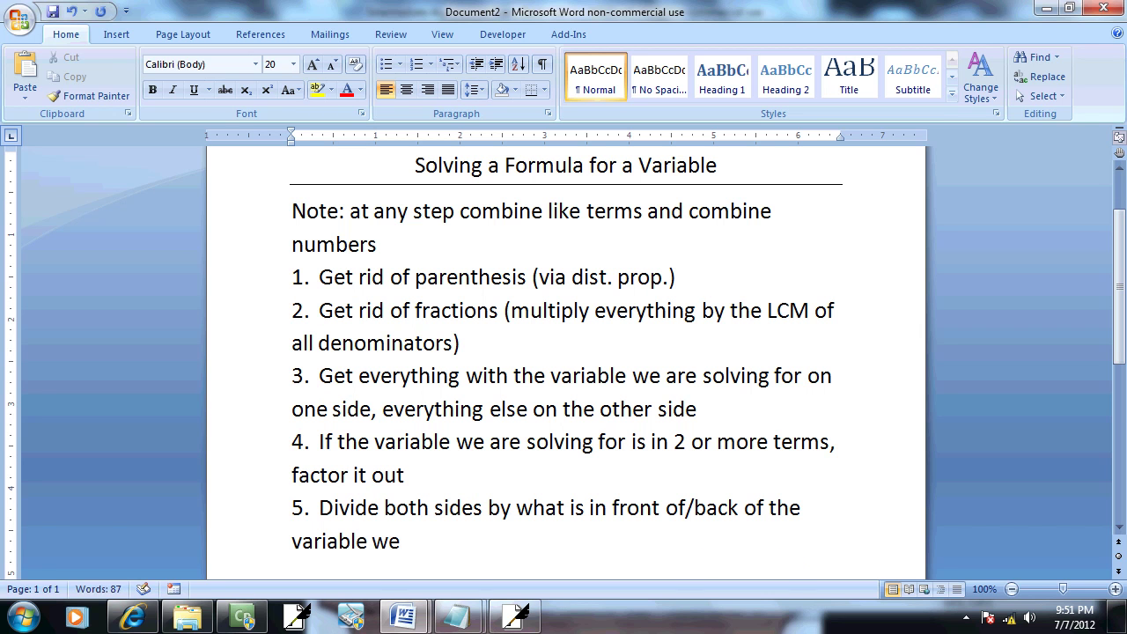
text( are solving for)
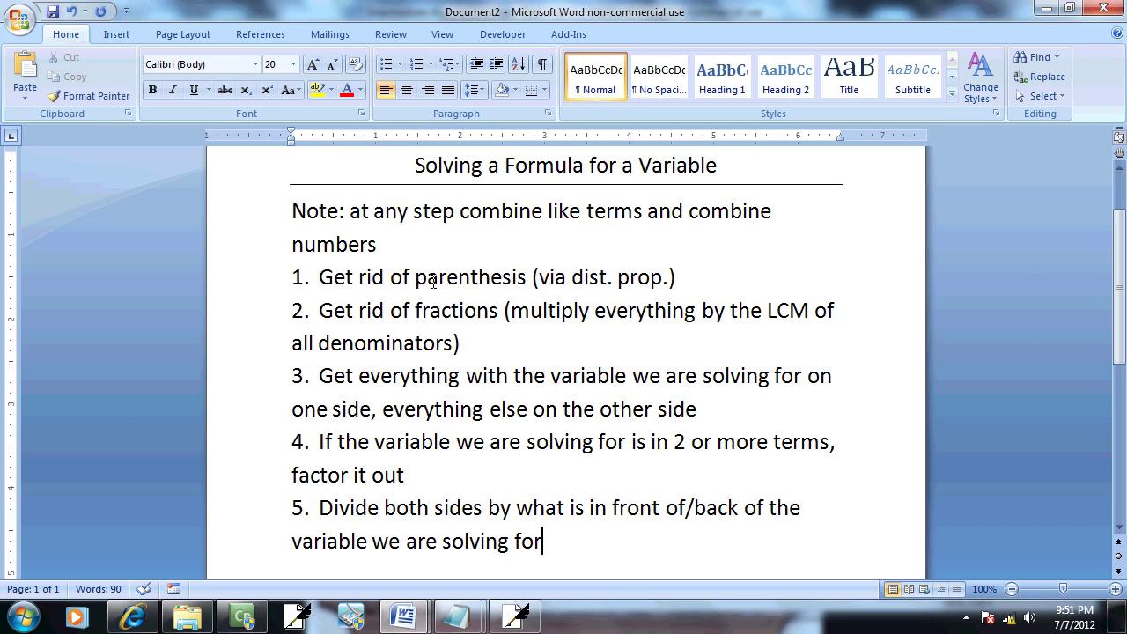
Switch between the exam review and Free Notes, writing '44' on the notepad
key(alt+Tab)
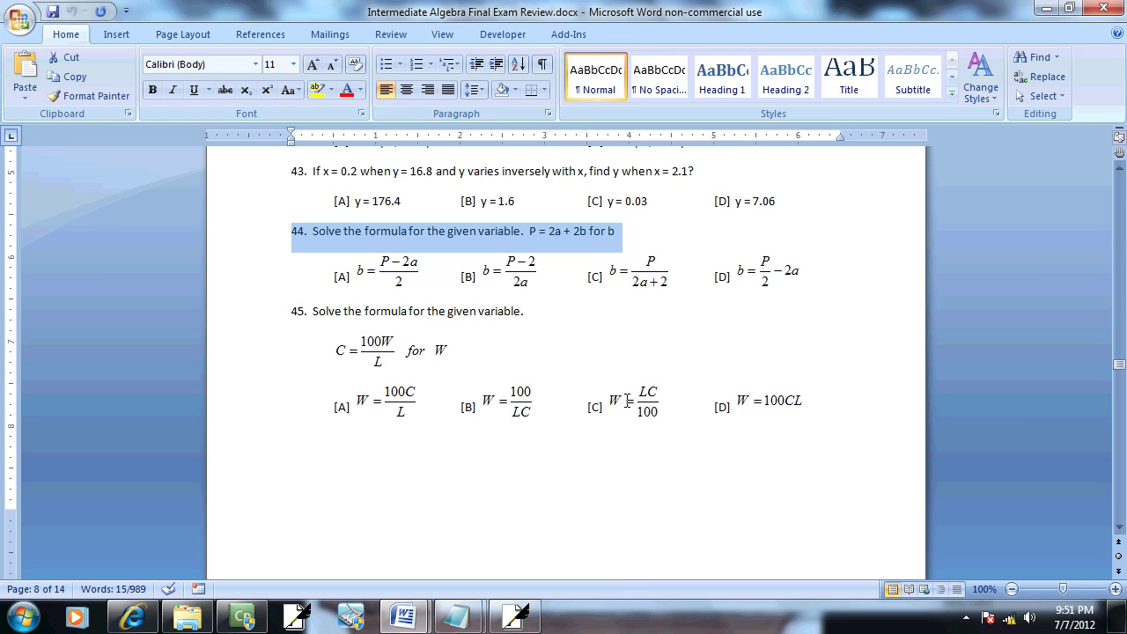
key(alt+Tab)
key(alt+Tab)
key(alt+Tab)
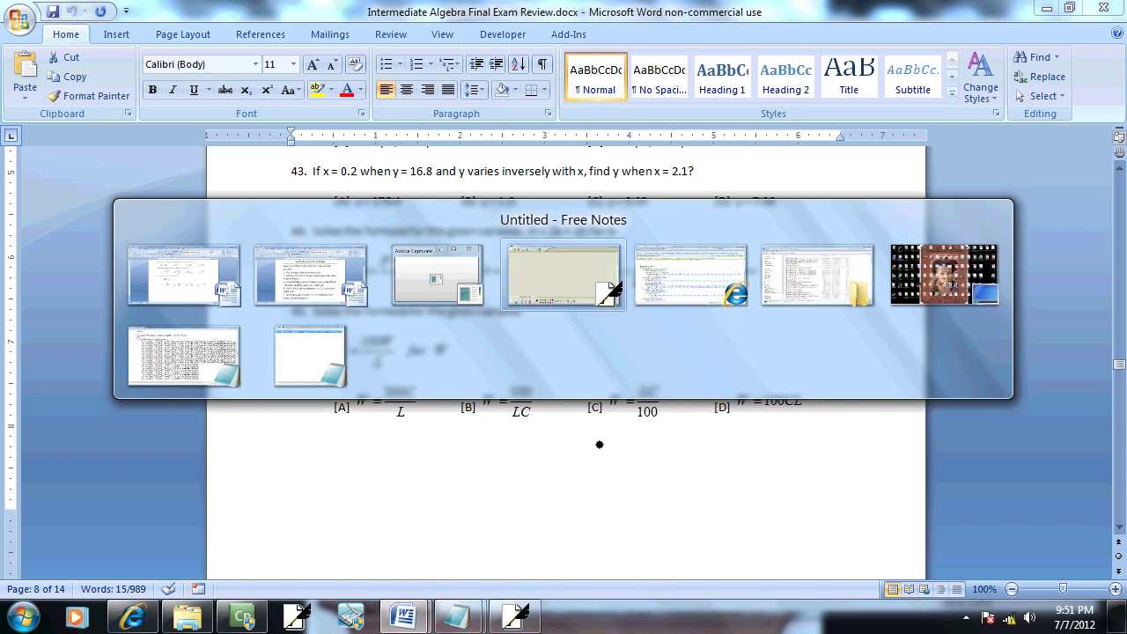
key(alt+Tab)
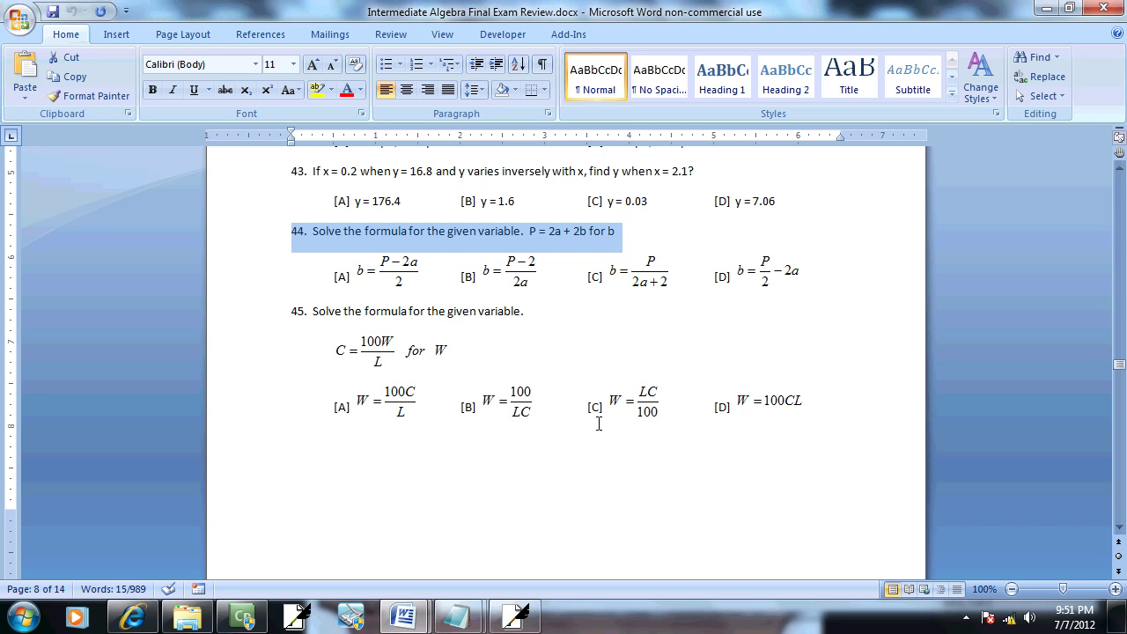
key(alt+Tab)
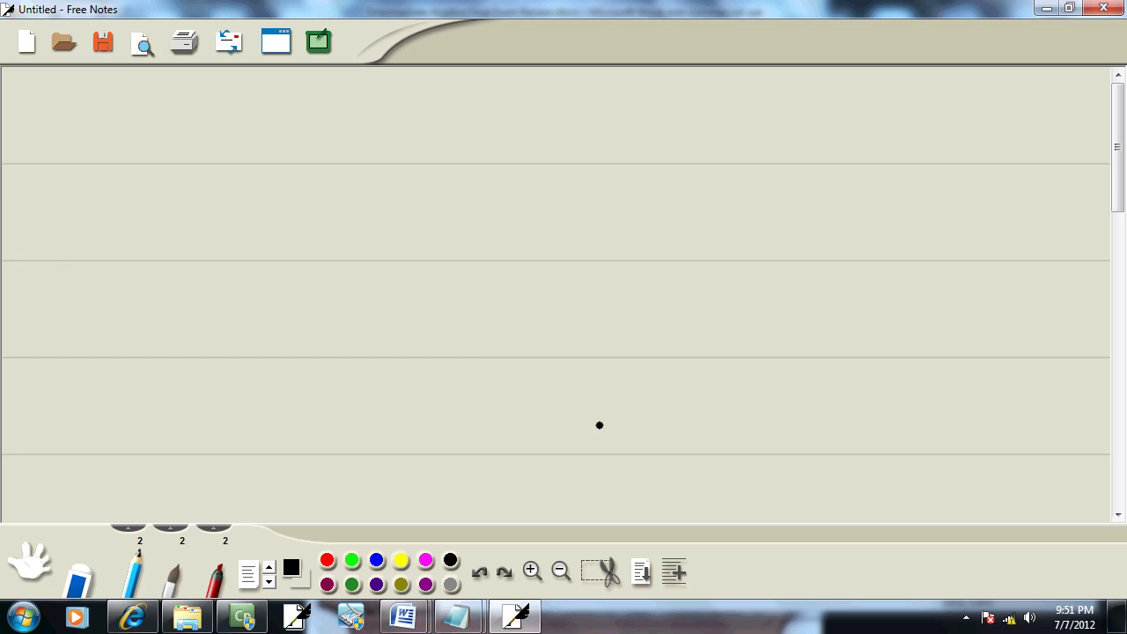
click(173, 142)
mouse_move(54, 102)
mouse_down()
mouse_move(53, 114)
mouse_move(71, 116)
mouse_up()
mouse_move(65, 102)
mouse_down()
mouse_move(65, 129)
mouse_move(91, 110)
mouse_move(91, 133)
mouse_up()
key(alt+Tab)
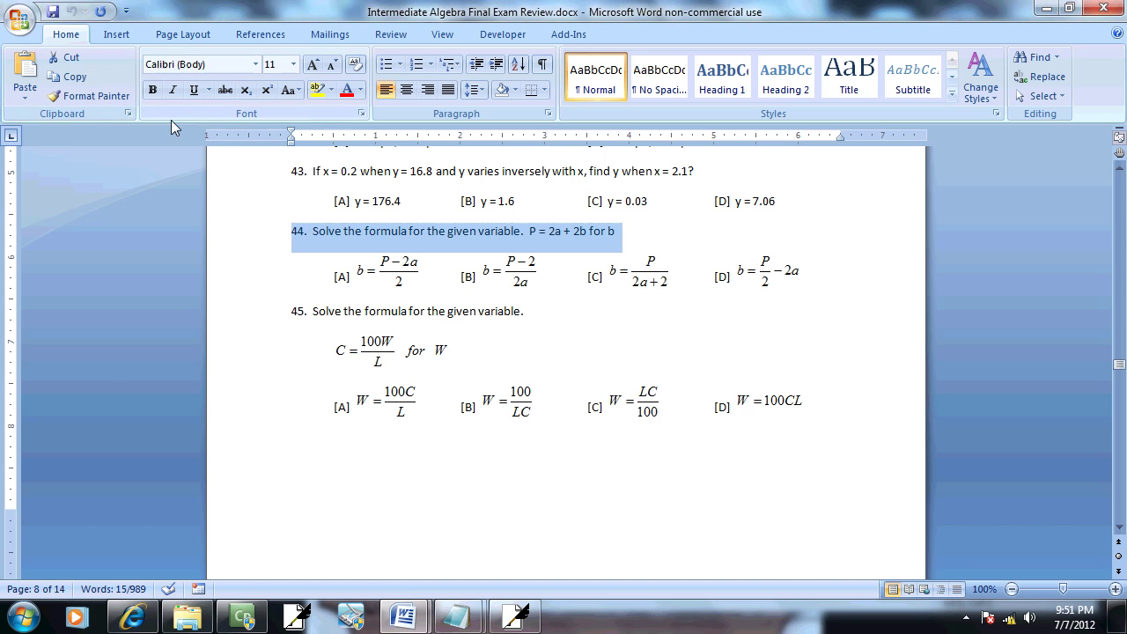
key(alt+Tab)
Handwrite 'P = 2a + 2b' after 44 with 'For b' beside it
drag(150, 138, 150, 113)
mouse_move(150, 114)
mouse_down()
mouse_move(151, 127)
mouse_move(186, 122)
mouse_up()
drag(173, 134, 257, 131)
mouse_move(247, 120)
mouse_down()
mouse_move(247, 140)
mouse_move(298, 139)
mouse_up()
key(alt+Tab)
key(alt+Tab)
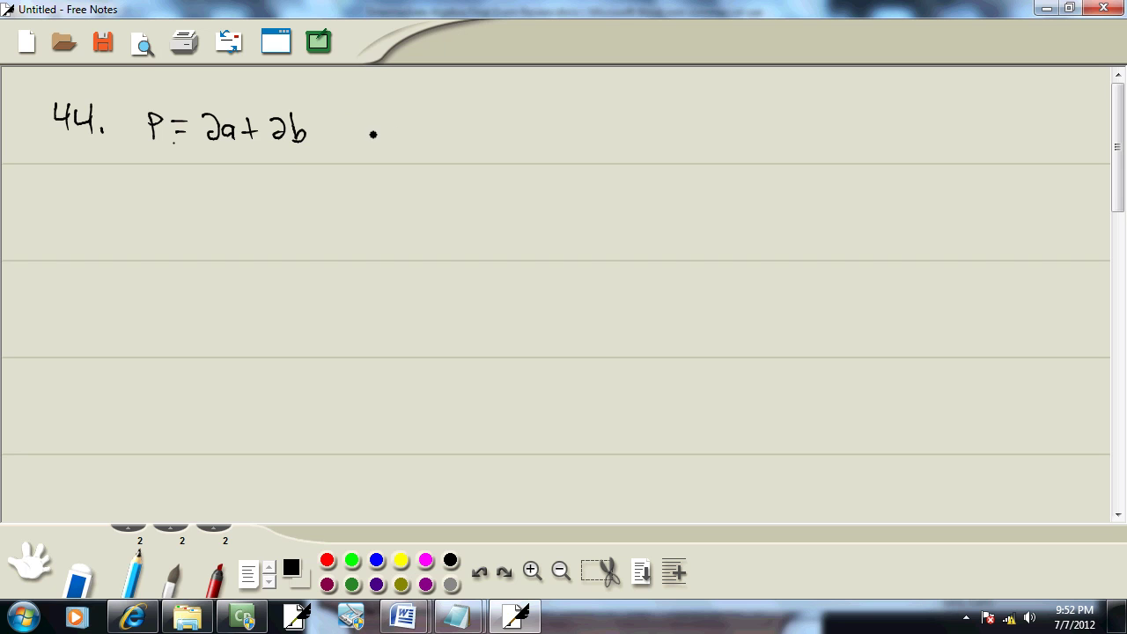
mouse_move(369, 138)
mouse_down()
mouse_move(386, 119)
mouse_move(381, 129)
mouse_up()
drag(387, 130, 437, 130)
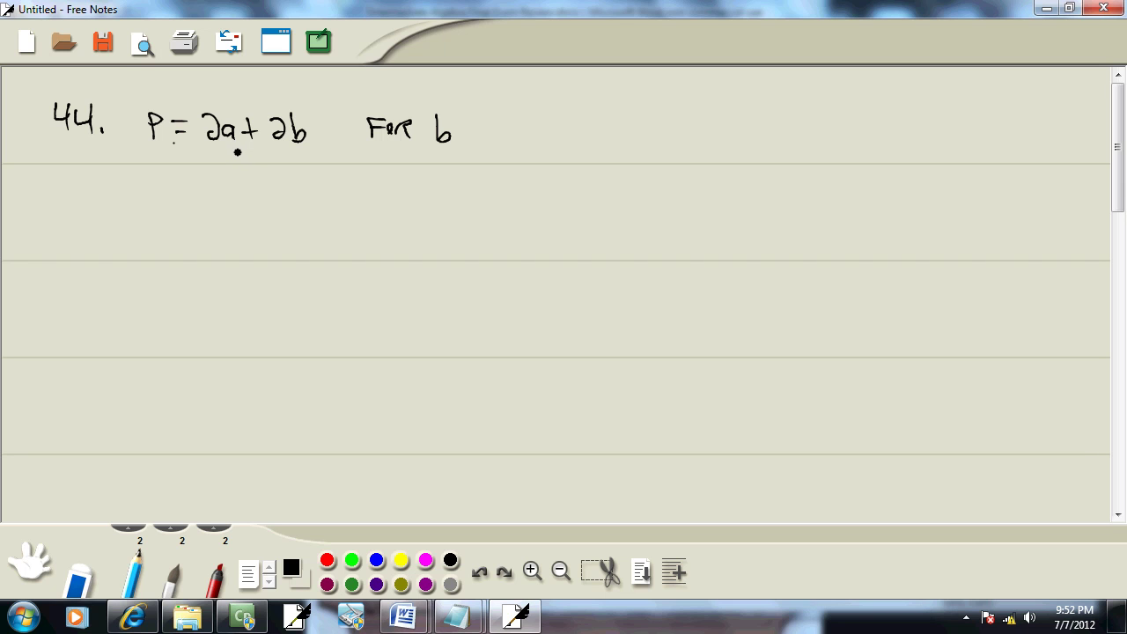
Draw a blue arrow moving 2a across, then write 'P − 2a = 2b' in black
click(378, 562)
mouse_move(203, 143)
mouse_down()
mouse_move(239, 138)
mouse_move(165, 149)
mouse_up()
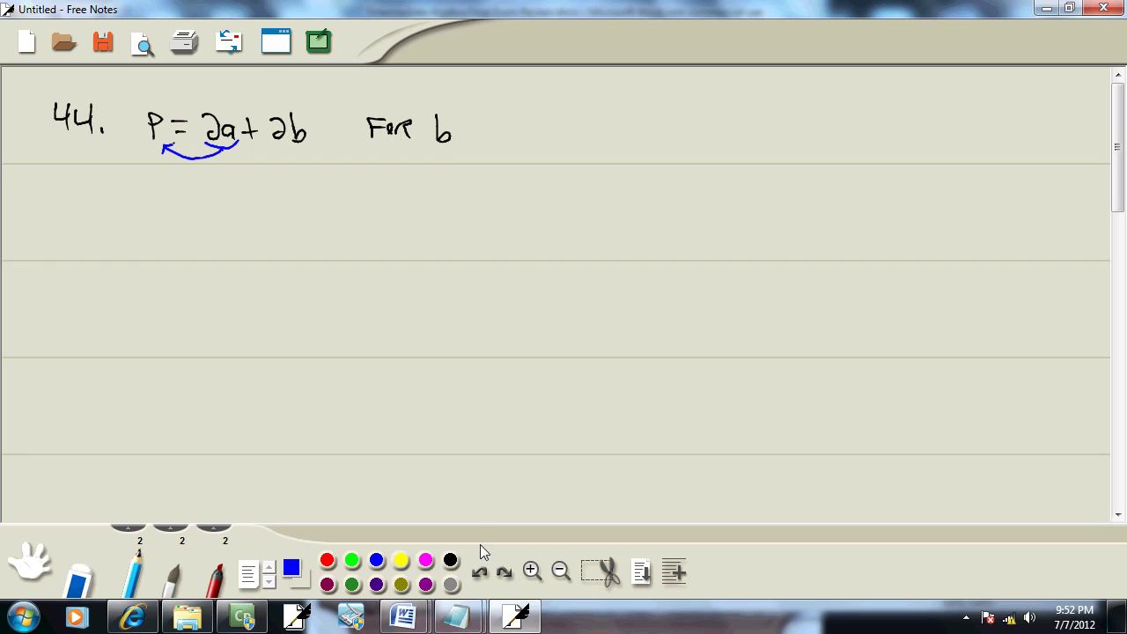
click(450, 560)
mouse_move(148, 188)
mouse_down()
mouse_move(151, 212)
mouse_move(148, 201)
mouse_move(175, 199)
mouse_up()
mouse_move(179, 190)
mouse_down()
mouse_move(191, 208)
mouse_move(236, 195)
mouse_up()
drag(225, 203, 267, 213)
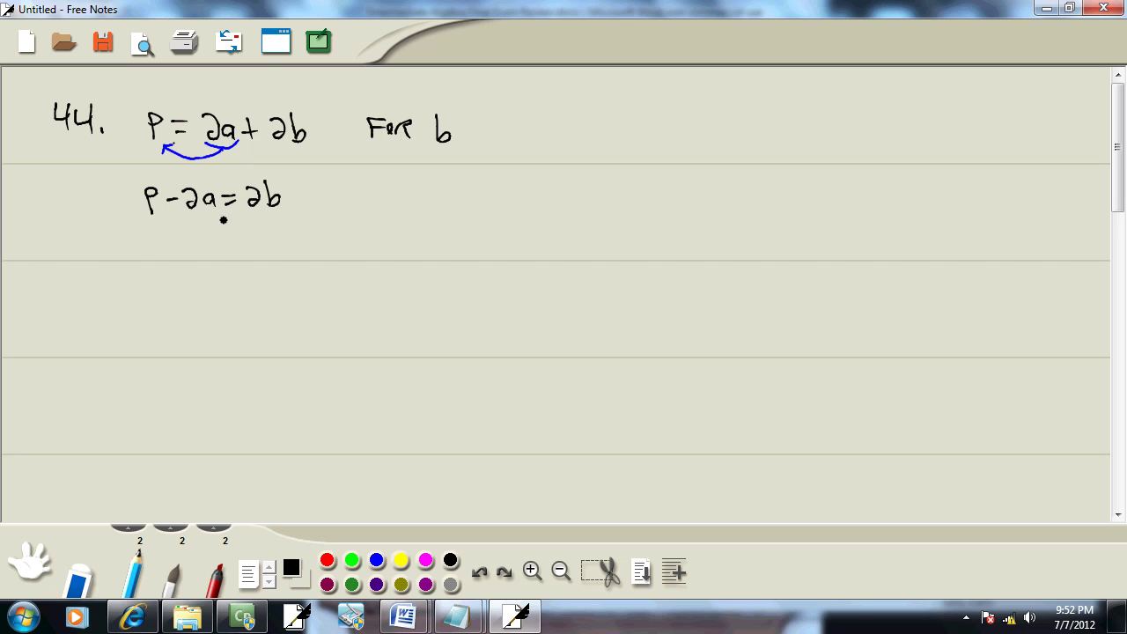
Write (P − 2a)/2 = 2b/2 and cross out the right-side 2s in red
drag(147, 245, 190, 259)
mouse_move(204, 250)
mouse_down()
mouse_move(199, 286)
mouse_move(252, 253)
mouse_move(276, 259)
mouse_up()
mouse_move(280, 234)
mouse_down()
mouse_move(272, 260)
mouse_move(287, 288)
mouse_up()
click(327, 560)
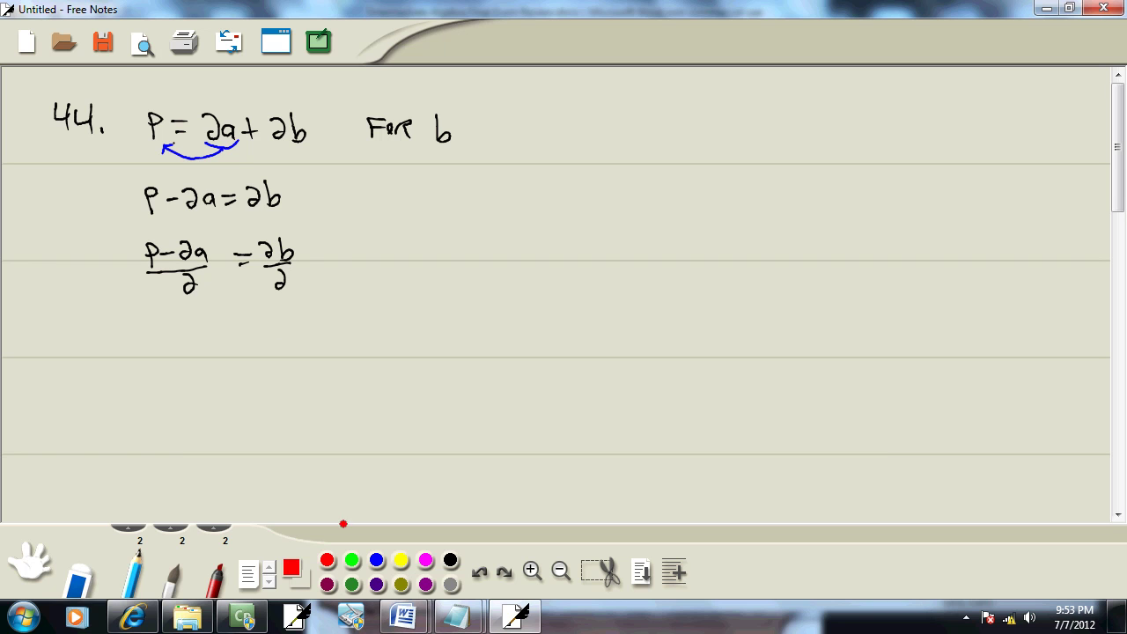
mouse_move(271, 246)
mouse_down()
mouse_move(254, 265)
mouse_move(291, 272)
mouse_up()
click(450, 561)
Write the simplified result (P − 2a)/2 = b in black on the next line
drag(251, 342, 264, 342)
drag(245, 350, 294, 352)
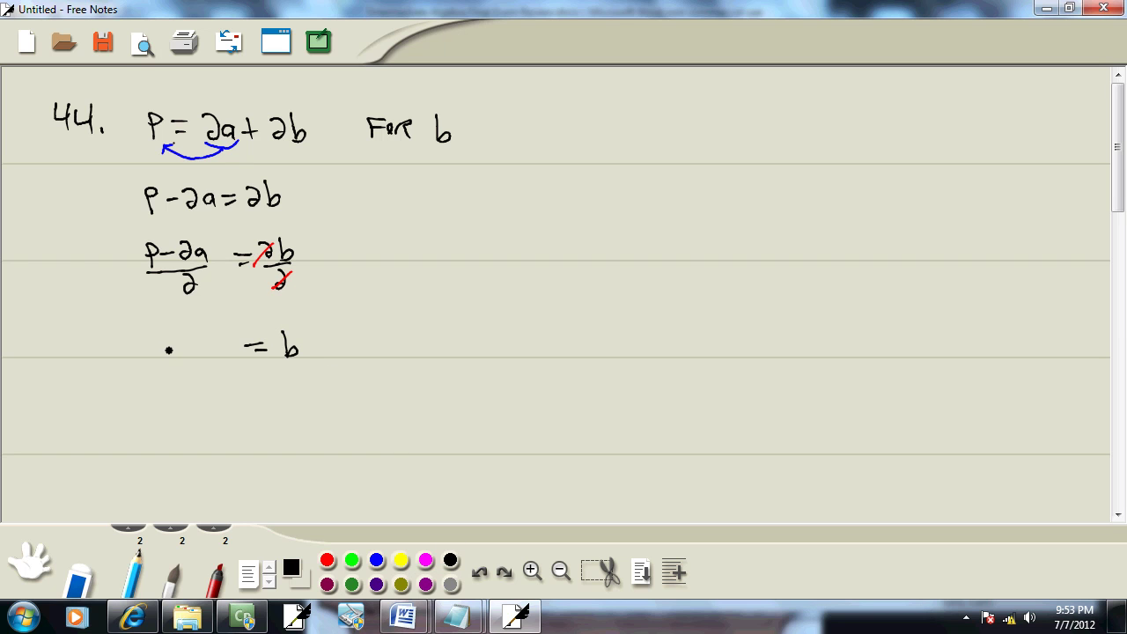
mouse_move(170, 356)
mouse_down()
mouse_move(171, 335)
mouse_move(172, 345)
mouse_up()
mouse_move(182, 345)
mouse_down()
mouse_move(216, 343)
mouse_move(221, 356)
mouse_move(178, 363)
mouse_move(216, 380)
mouse_up()
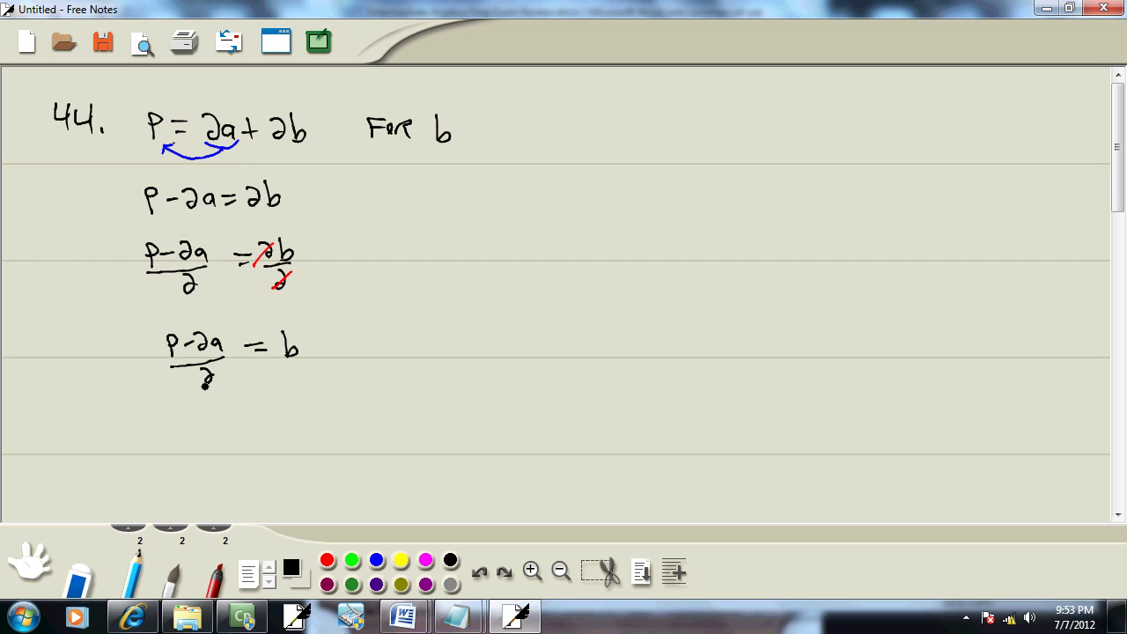
Write P/2 − 2a/2 = b and ½P − a = b, then circle both answer forms
mouse_move(183, 411)
mouse_down()
mouse_move(183, 432)
mouse_move(185, 421)
mouse_move(203, 434)
mouse_up()
mouse_move(188, 440)
mouse_down()
mouse_move(194, 449)
mouse_move(229, 422)
mouse_move(275, 416)
mouse_move(280, 442)
mouse_move(304, 413)
mouse_up()
drag(289, 420, 315, 422)
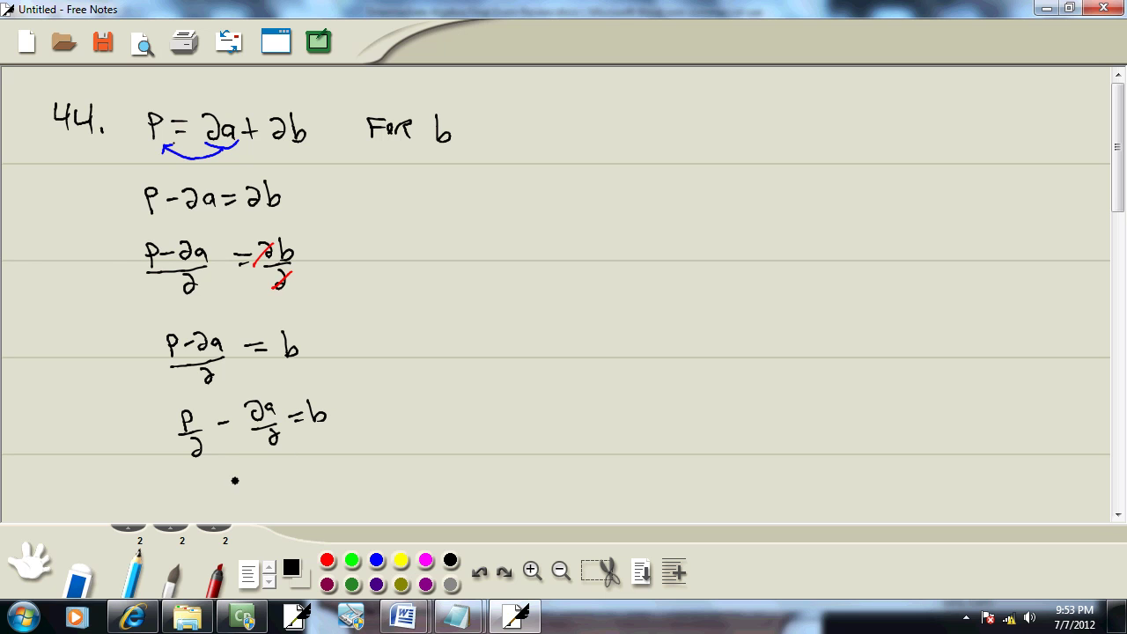
drag(194, 487, 209, 486)
mouse_move(206, 493)
mouse_down()
mouse_move(281, 487)
mouse_move(321, 471)
mouse_move(281, 501)
mouse_move(217, 516)
mouse_move(172, 495)
mouse_move(216, 464)
mouse_move(278, 457)
mouse_move(286, 506)
mouse_up()
mouse_move(231, 382)
mouse_down()
mouse_move(158, 387)
mouse_move(167, 312)
mouse_move(251, 353)
mouse_up()
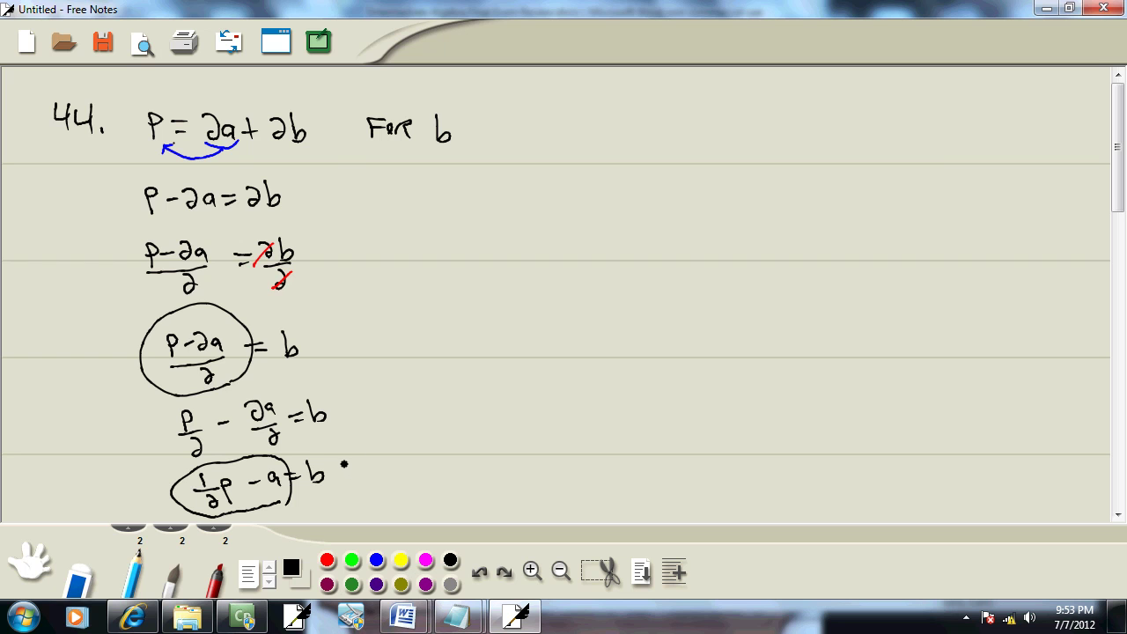
key(alt+Tab)
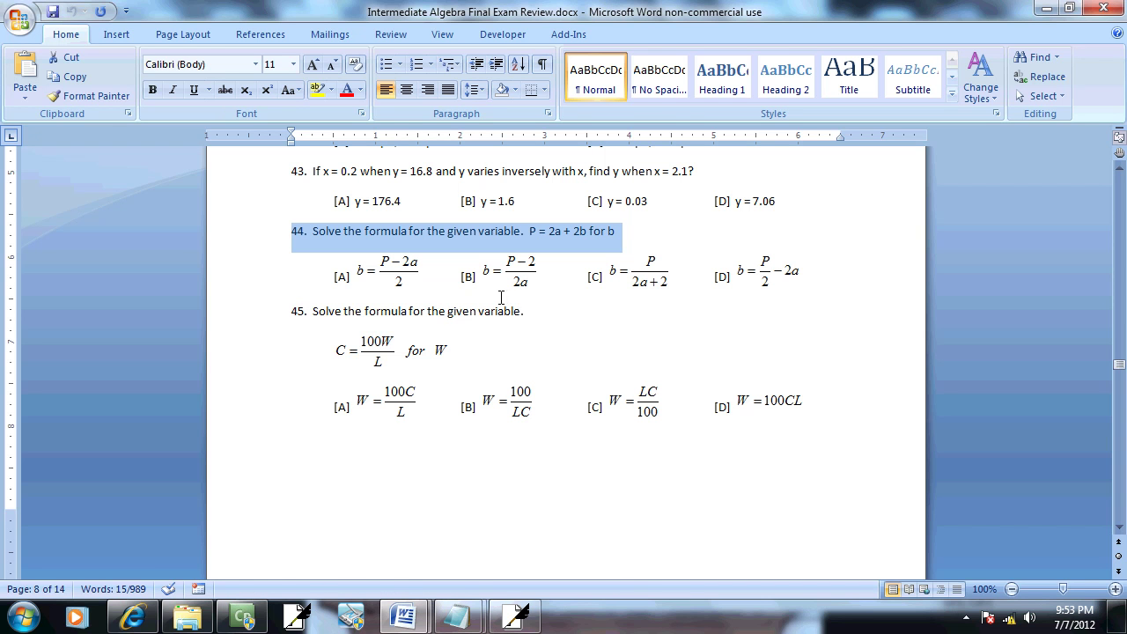
Compare with question 44's choices and write an underlined answer 'A' in the notes
key(alt+Tab)
key(alt+Tab)
key(alt+Tab)
key(alt+Tab)
key(alt+Tab)
key(alt+Tab)
key(alt+Tab)
key(alt+Tab)
key(alt+Tab)
mouse_move(444, 378)
mouse_down()
mouse_move(462, 376)
mouse_move(465, 361)
mouse_up()
mouse_move(449, 387)
mouse_down()
mouse_move(471, 382)
mouse_move(434, 384)
mouse_up()
key(alt+Tab)
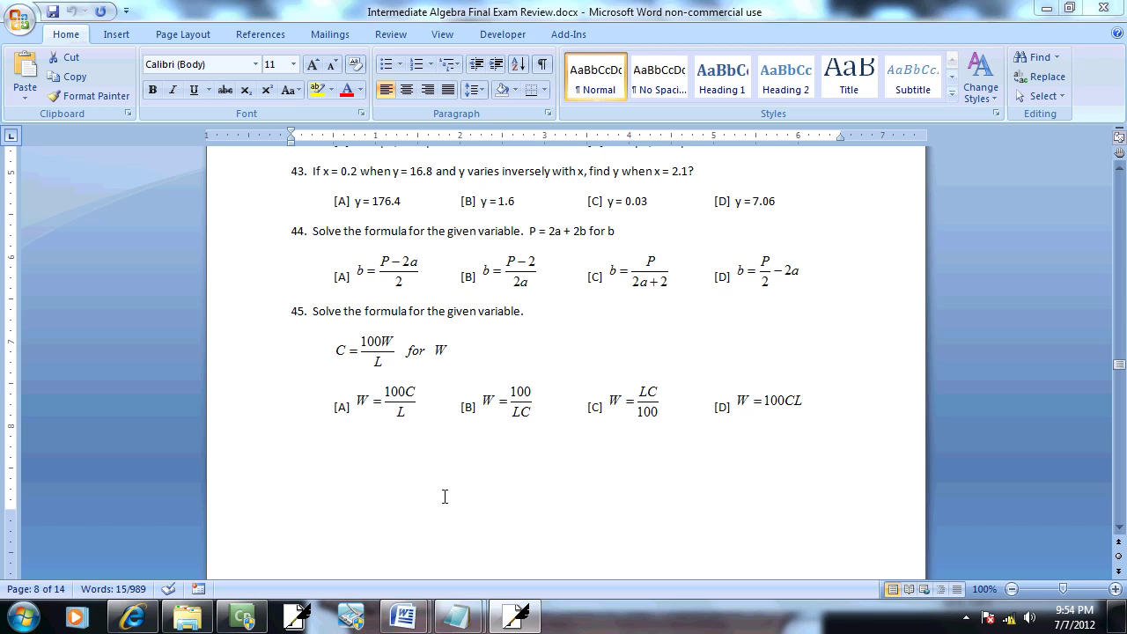
key(alt)
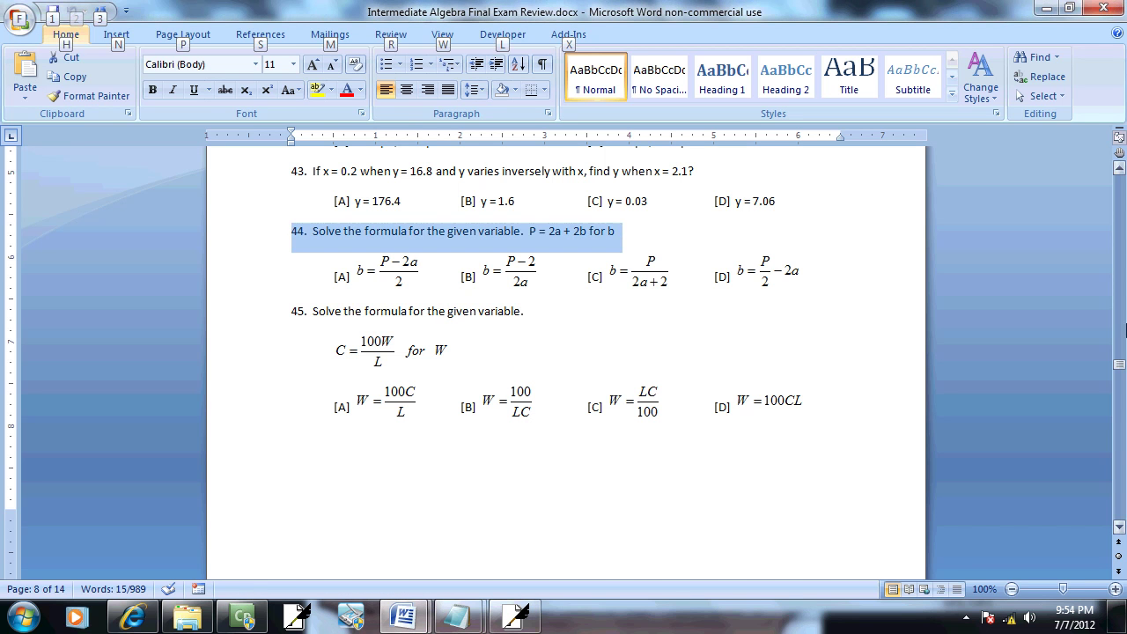